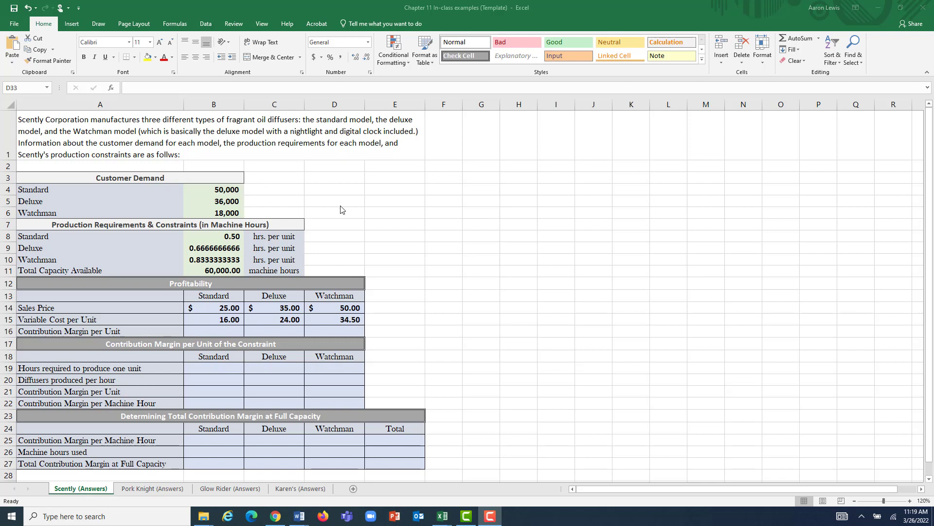
Calculate the Standard model's contribution margin per unit in B16 as sales price minus variable cost (=B14-B15)
{"action": "left_click", "coordinate": [217, 330]}
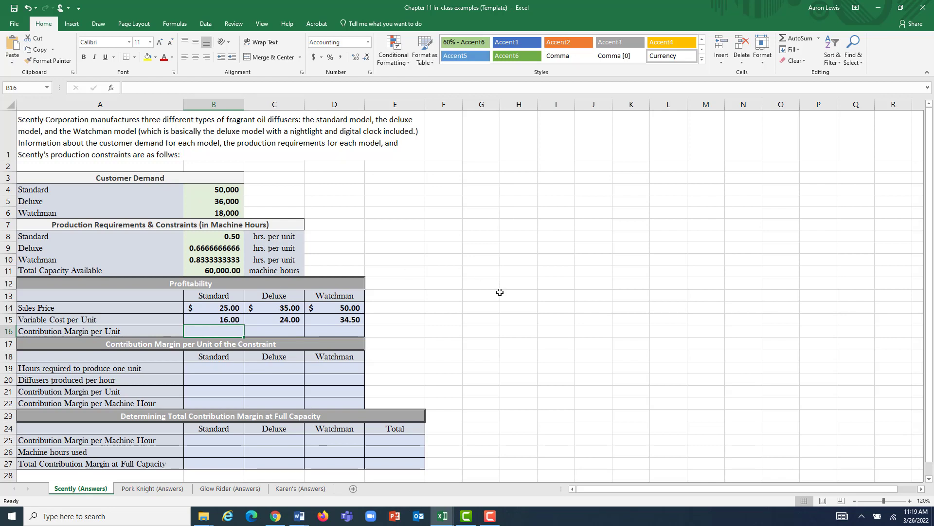
{"action": "type", "text": "="}
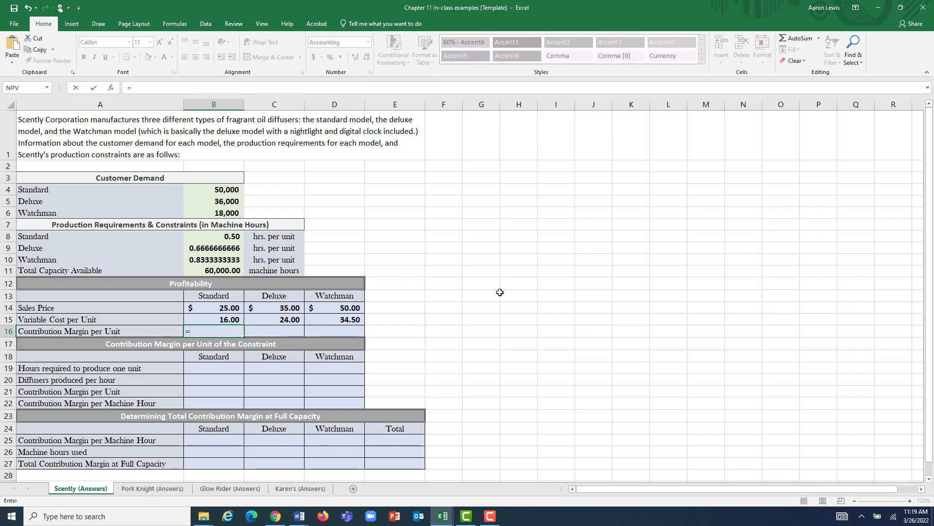
{"action": "left_click", "coordinate": [211, 311]}
{"action": "type", "text": "-"}
{"action": "left_click", "coordinate": [215, 319]}
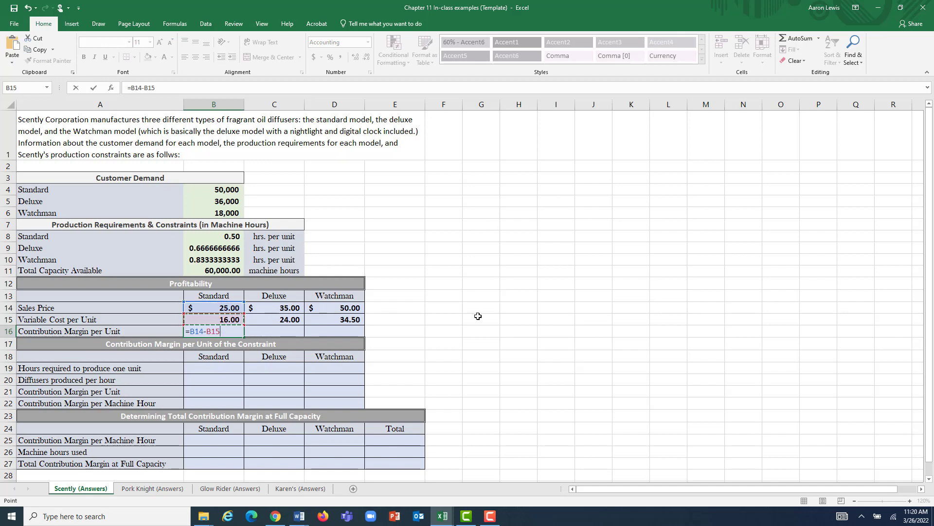
{"action": "key", "text": "Return"}
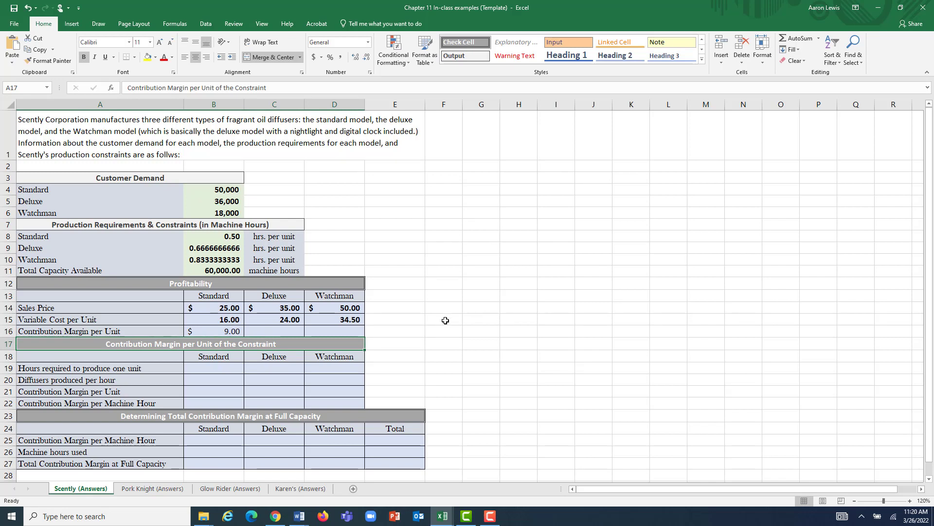
Calculate the Deluxe model's contribution margin per unit in C16 with the formula =C14-C15
{"action": "left_click", "coordinate": [290, 330]}
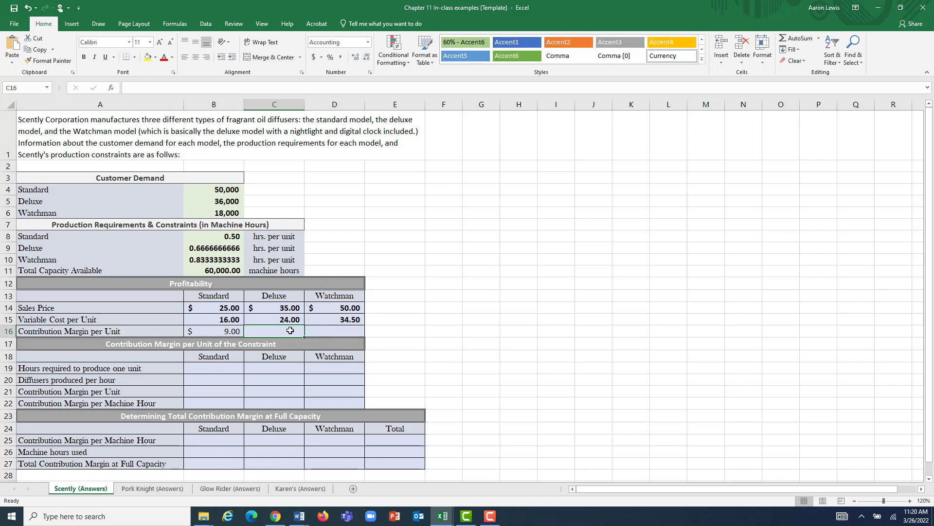
{"action": "type", "text": "="}
{"action": "left_click", "coordinate": [282, 308]}
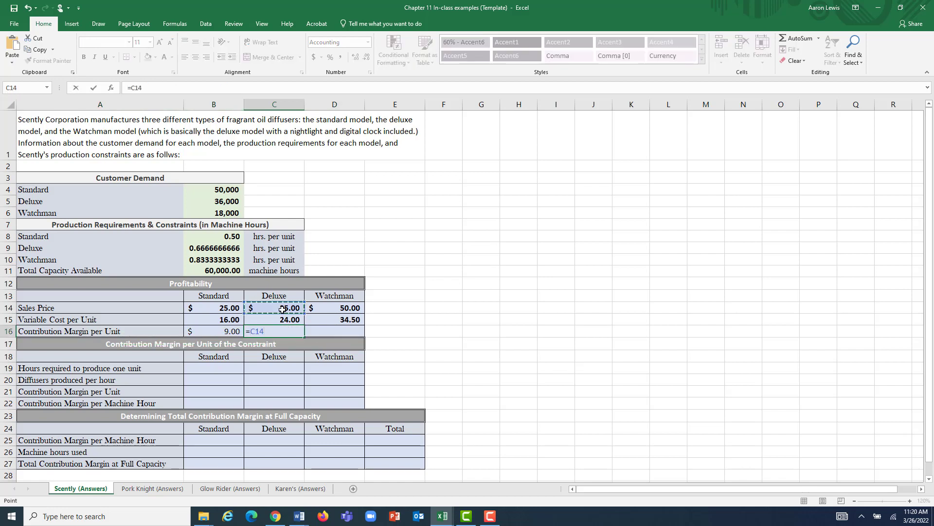
{"action": "type", "text": "-"}
{"action": "left_click", "coordinate": [281, 320]}
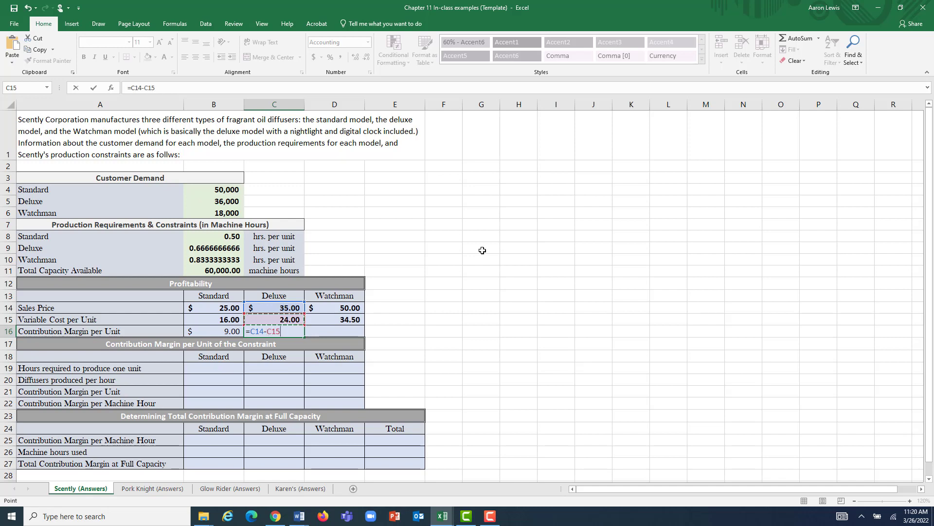
{"action": "key", "text": "Return"}
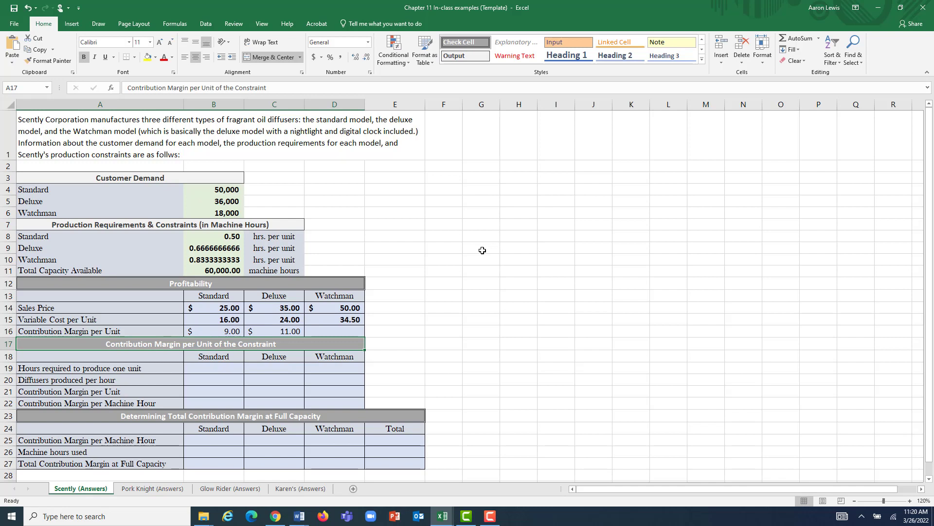
Calculate the Watchman model's contribution margin per unit in D16 with the formula =D14-D15
{"action": "left_click", "coordinate": [352, 331]}
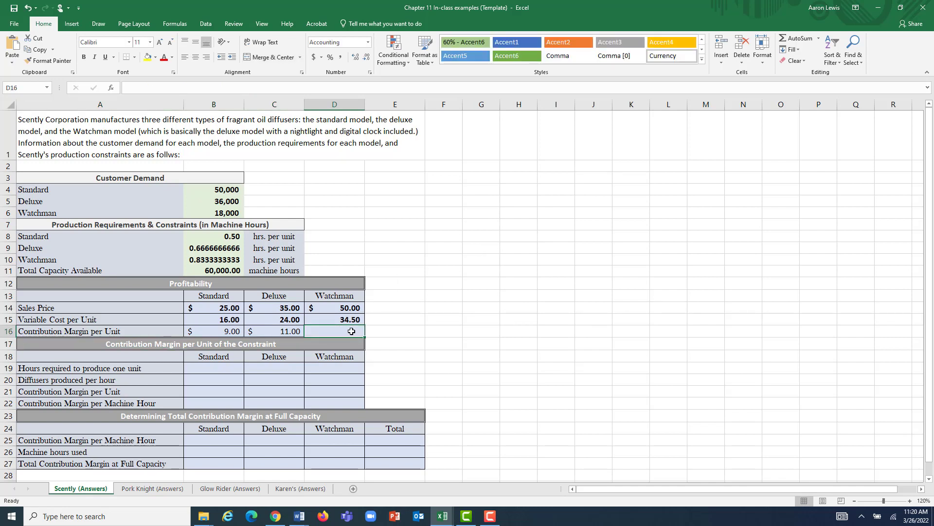
{"action": "type", "text": "="}
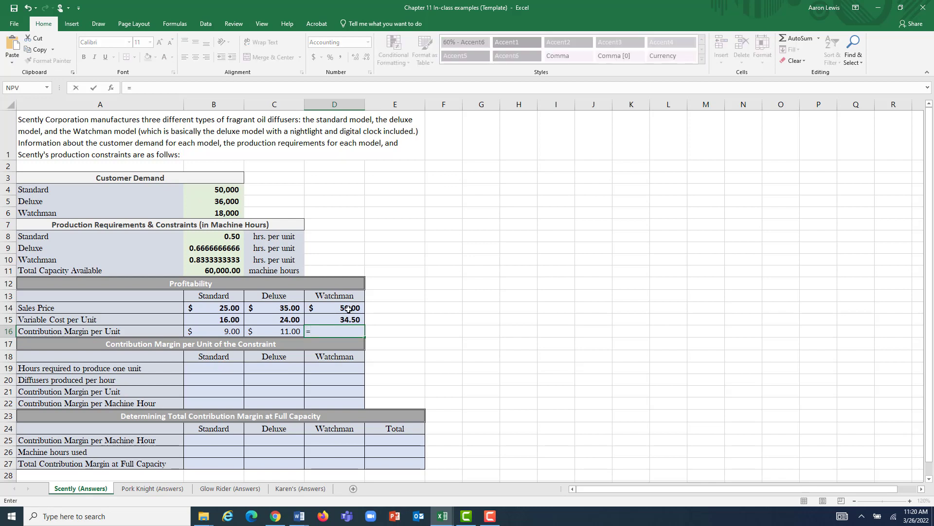
{"action": "left_click", "coordinate": [347, 308]}
{"action": "type", "text": "-"}
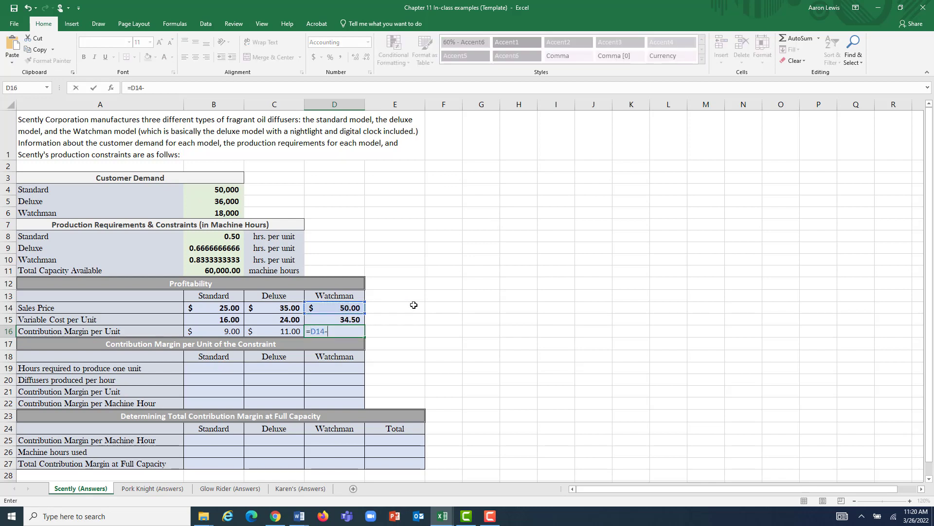
{"action": "left_click", "coordinate": [357, 318]}
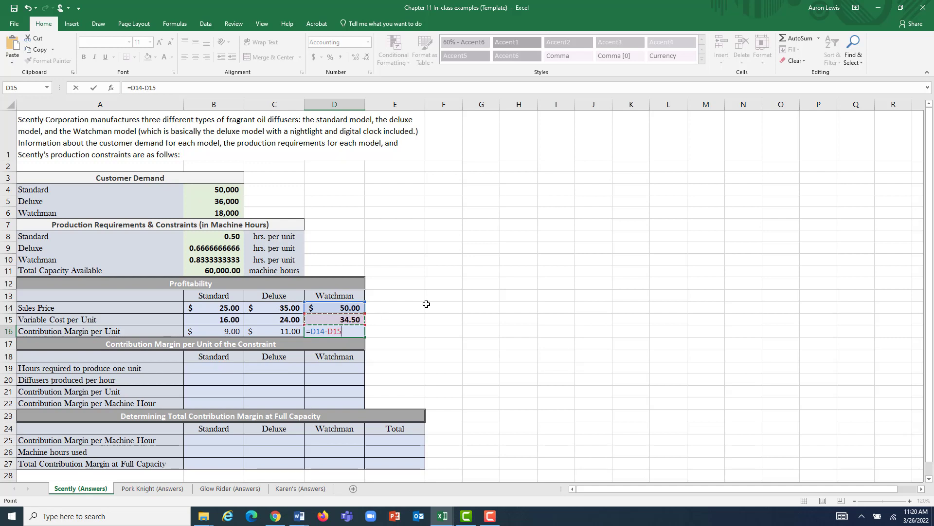
{"action": "key", "text": "Return"}
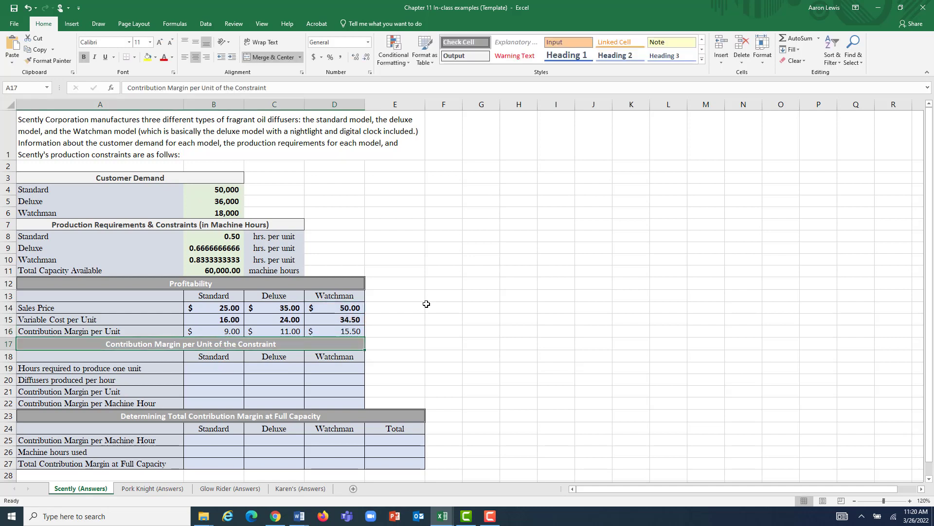
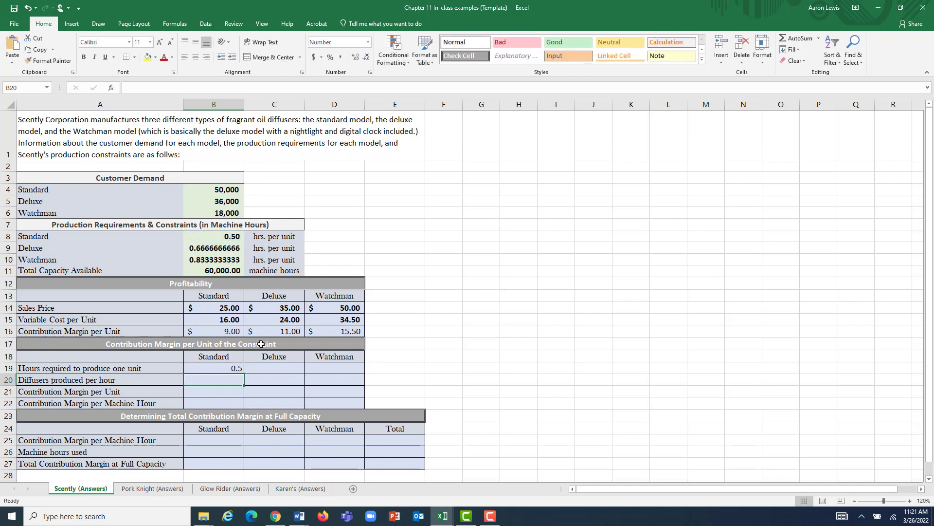
Link the hours required to produce one unit for Deluxe (C19) to B9 and for Watchman (D19) to B10
{"action": "left_click", "coordinate": [283, 365]}
{"action": "type", "text": "="}
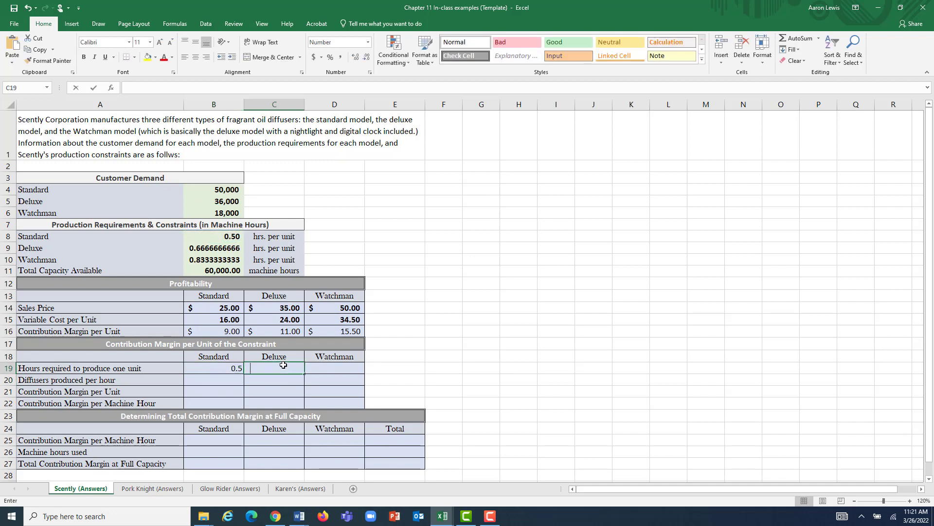
{"action": "left_click", "coordinate": [226, 248]}
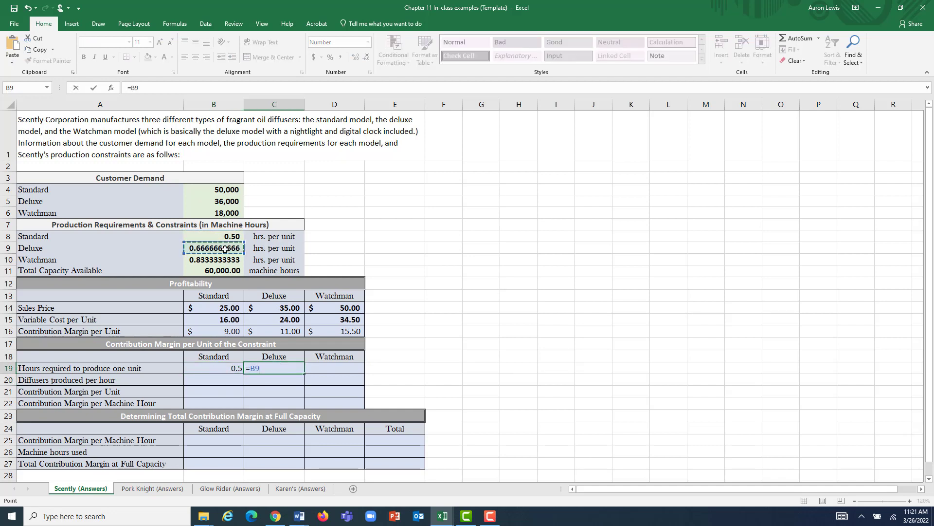
{"action": "key", "text": "Return"}
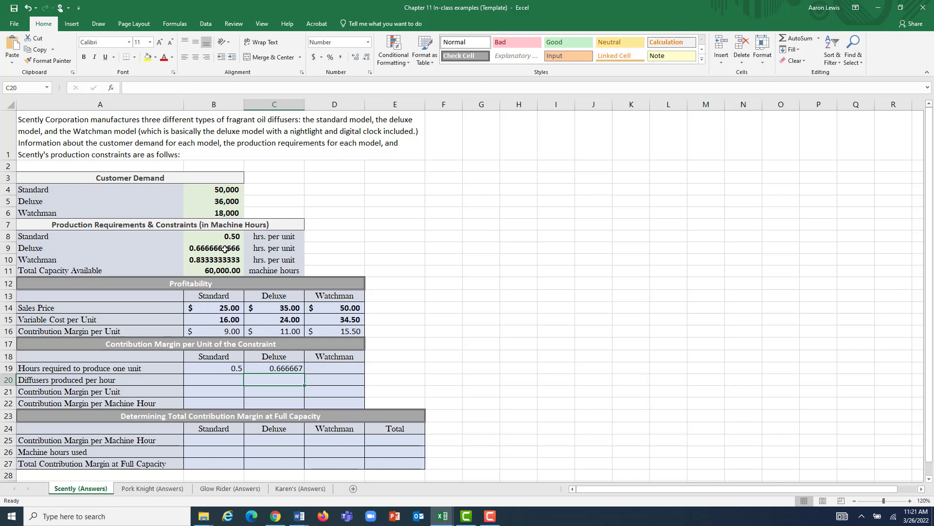
{"action": "left_click", "coordinate": [330, 369]}
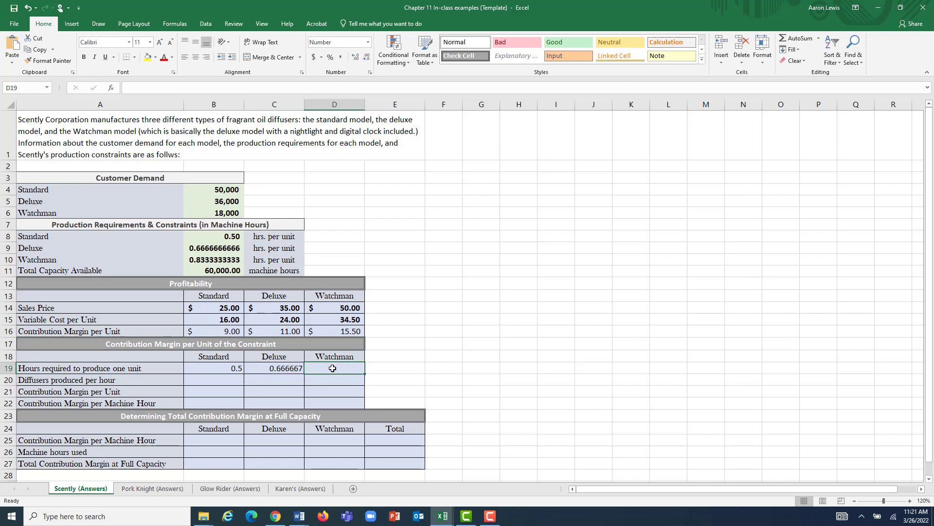
{"action": "type", "text": "="}
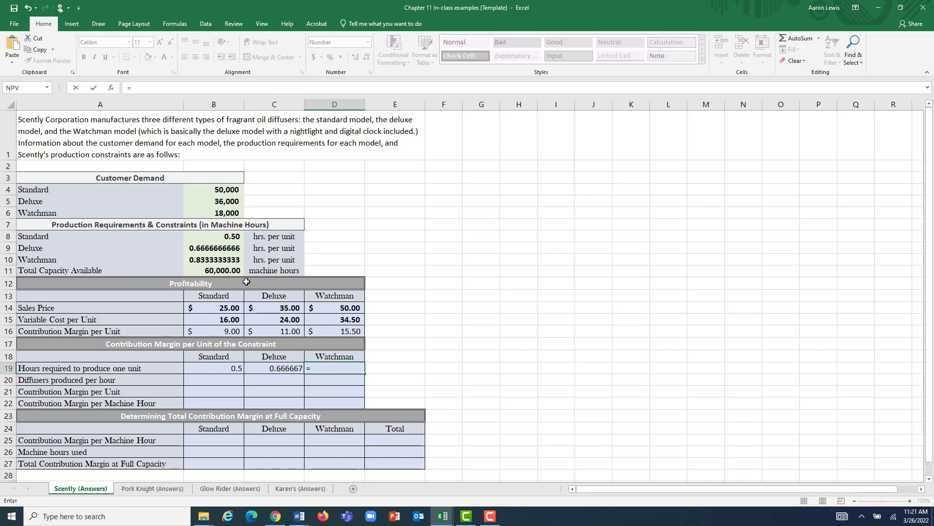
{"action": "left_click", "coordinate": [227, 260]}
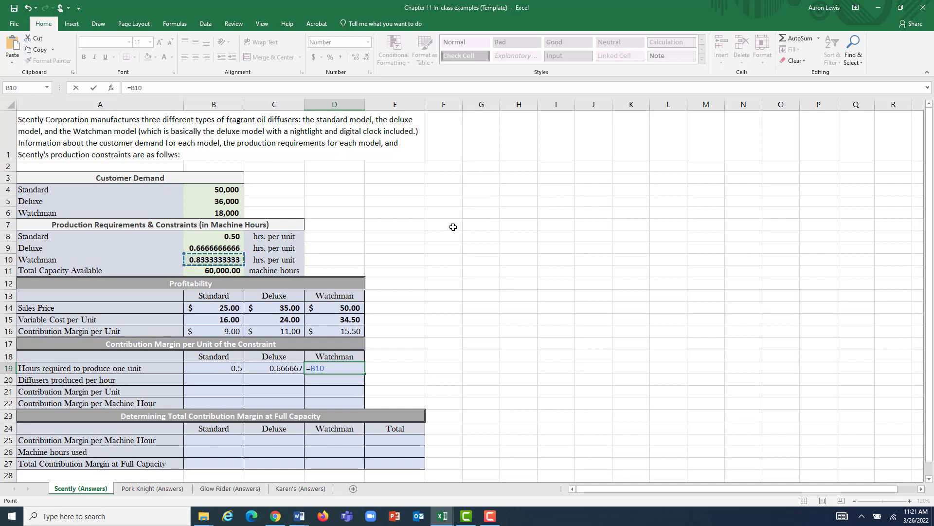
{"action": "key", "text": "Return"}
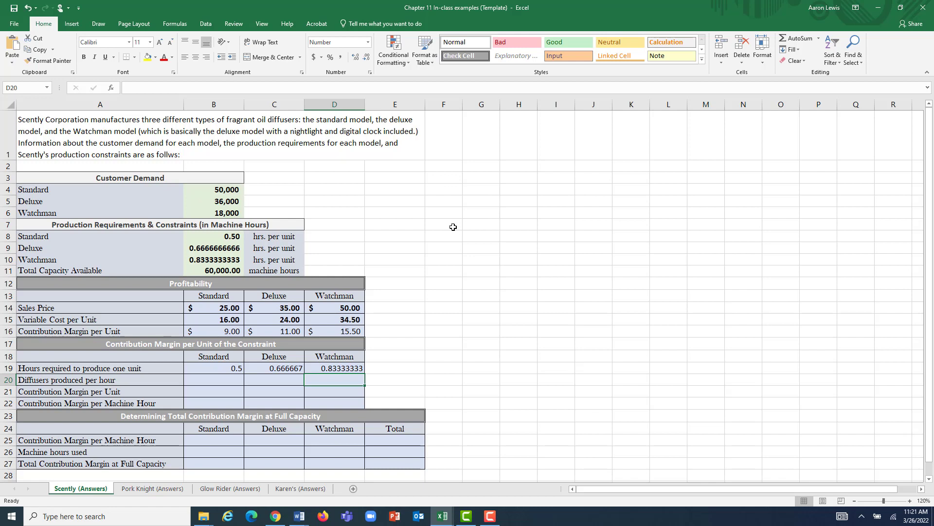
Enter the note "(1/ hrs. to produce one unit)" in E20 beside the diffusers produced per hour row
{"action": "double_click", "coordinate": [383, 381]}
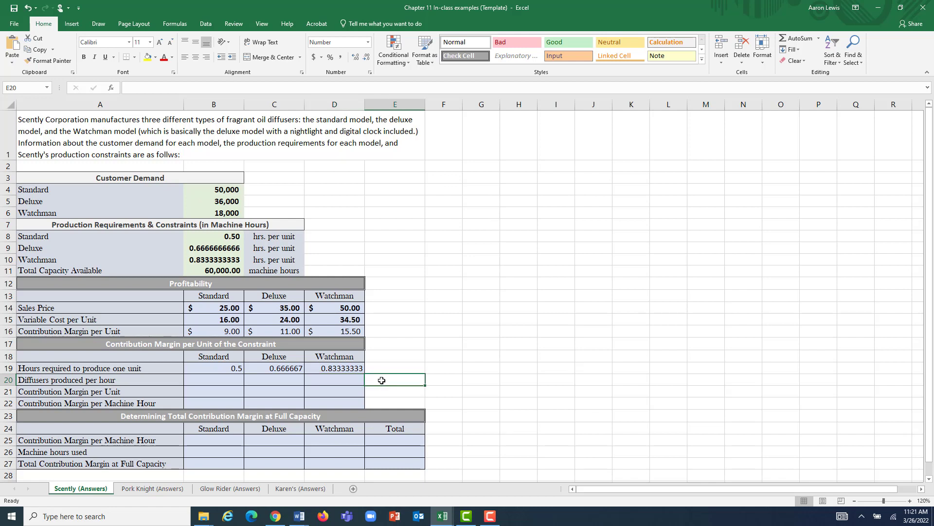
{"action": "type", "text": "(1"}
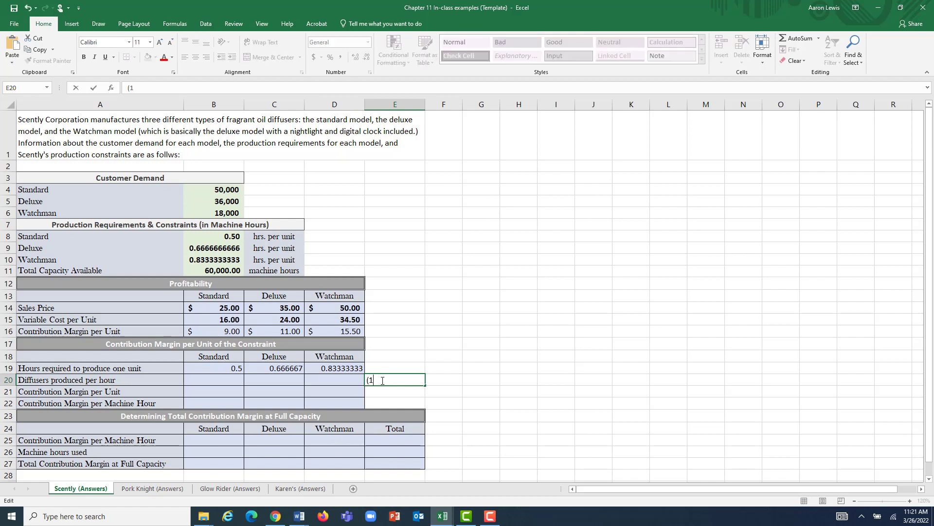
{"action": "type", "text": "/ hrs. to produce one unit"}
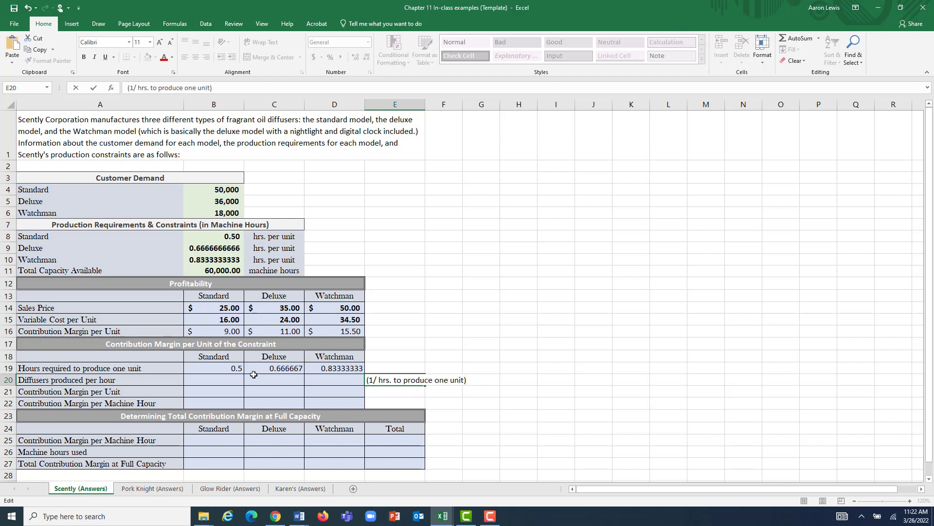
Calculate the Standard diffusers produced per hour in B20 as 1 divided by the hours per unit in B19
{"action": "left_click", "coordinate": [228, 379]}
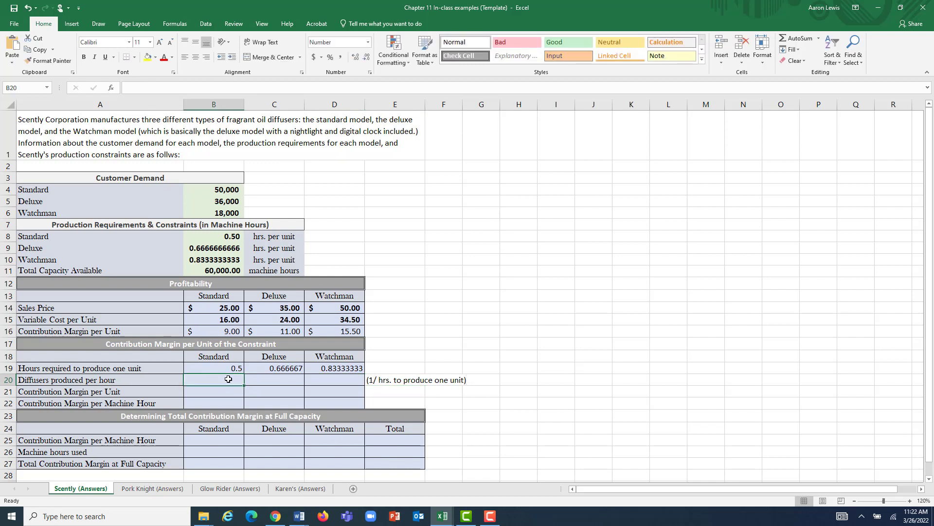
{"action": "type", "text": "=1"}
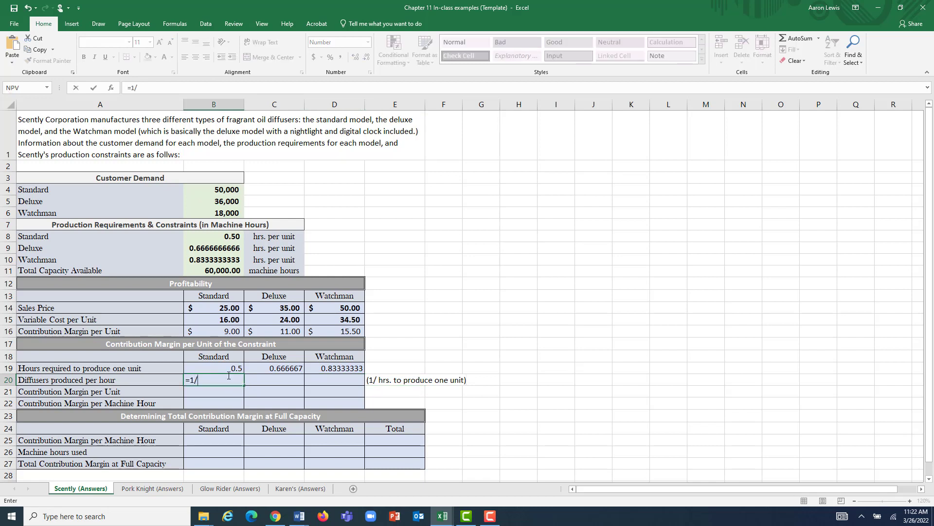
{"action": "type", "text": "/"}
{"action": "left_click", "coordinate": [228, 368]}
{"action": "key", "text": "Return"}
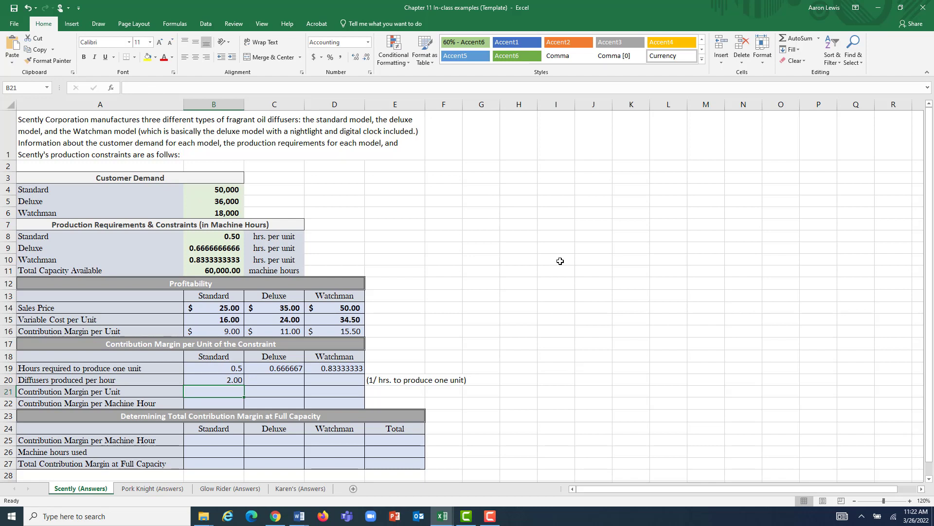
Calculate the Deluxe diffusers produced per hour in C20 with the formula =1/C19
{"action": "left_click", "coordinate": [276, 380]}
{"action": "type", "text": "=1"}
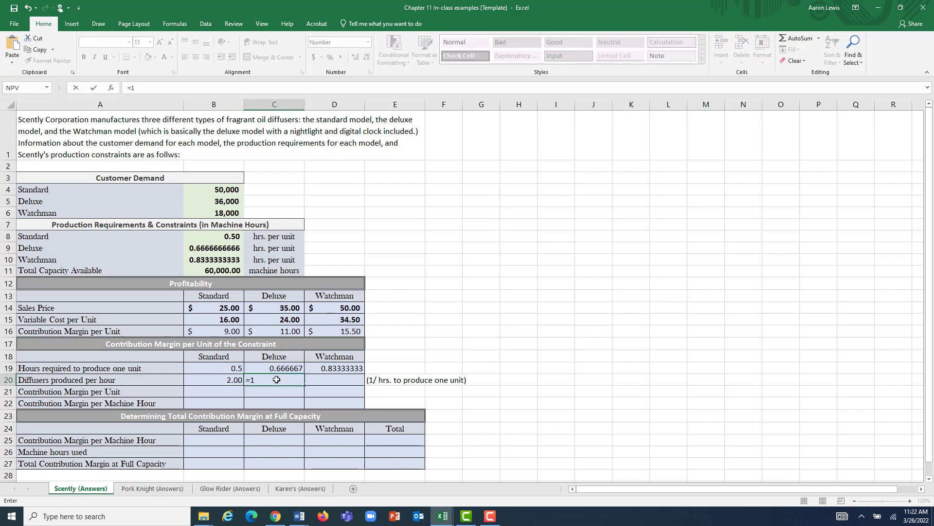
{"action": "type", "text": "/"}
{"action": "left_click", "coordinate": [289, 368]}
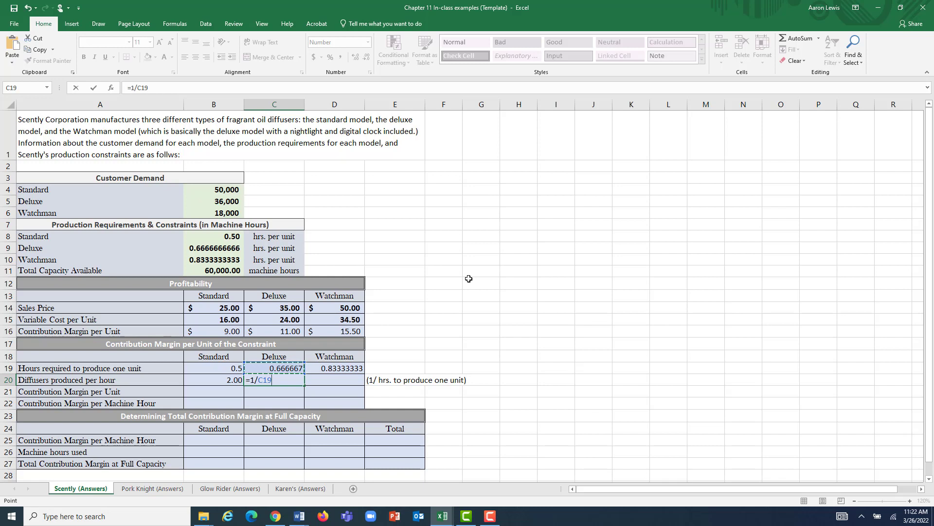
{"action": "key", "text": "Return"}
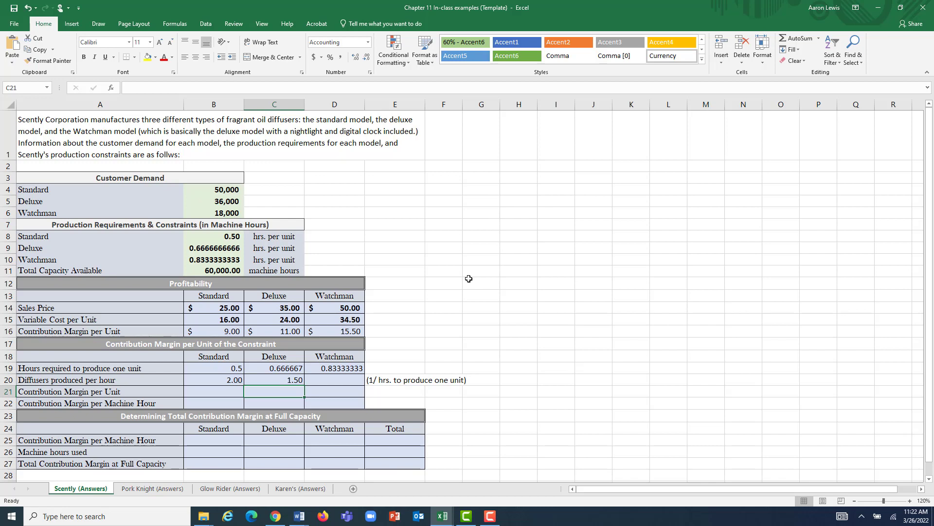
Calculate the Watchman diffusers produced per hour in D20 with the formula =1/D19
{"action": "left_click", "coordinate": [345, 381]}
{"action": "type", "text": "="}
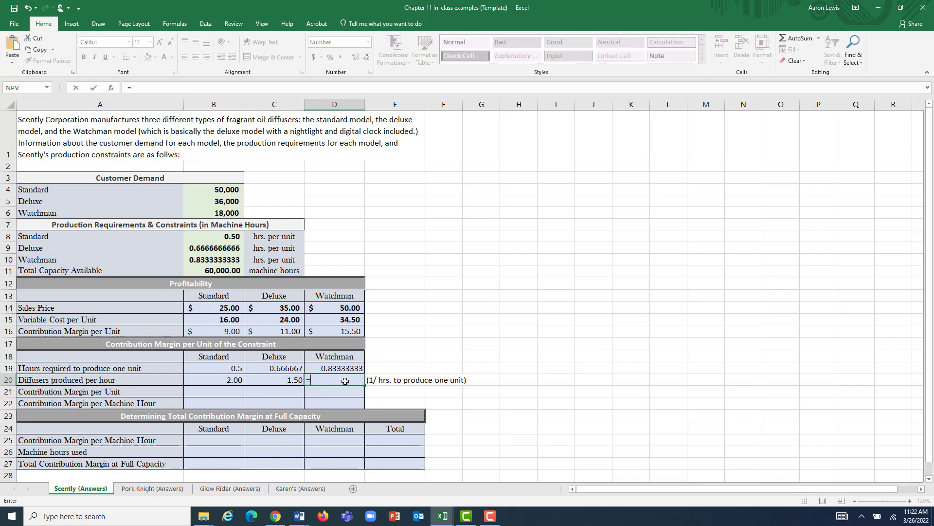
{"action": "type", "text": "1/"}
{"action": "left_click", "coordinate": [334, 370]}
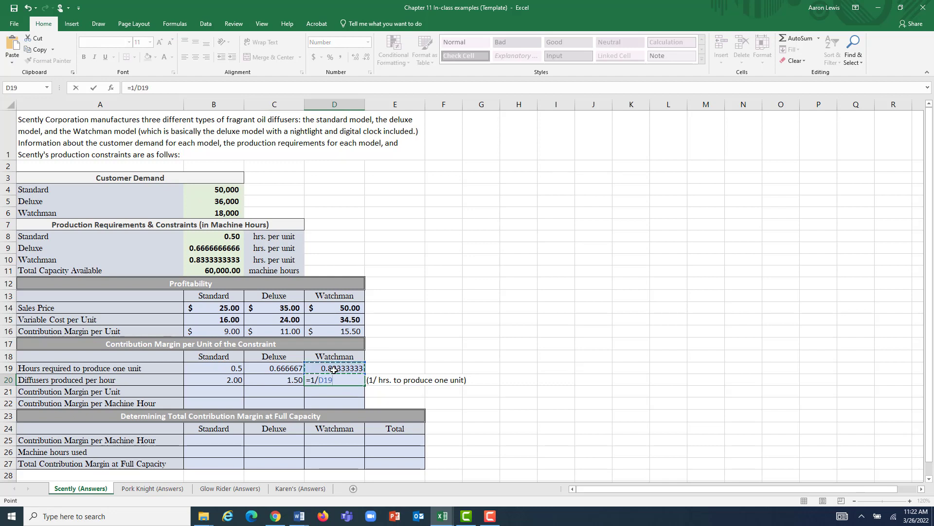
{"action": "key", "text": "Return"}
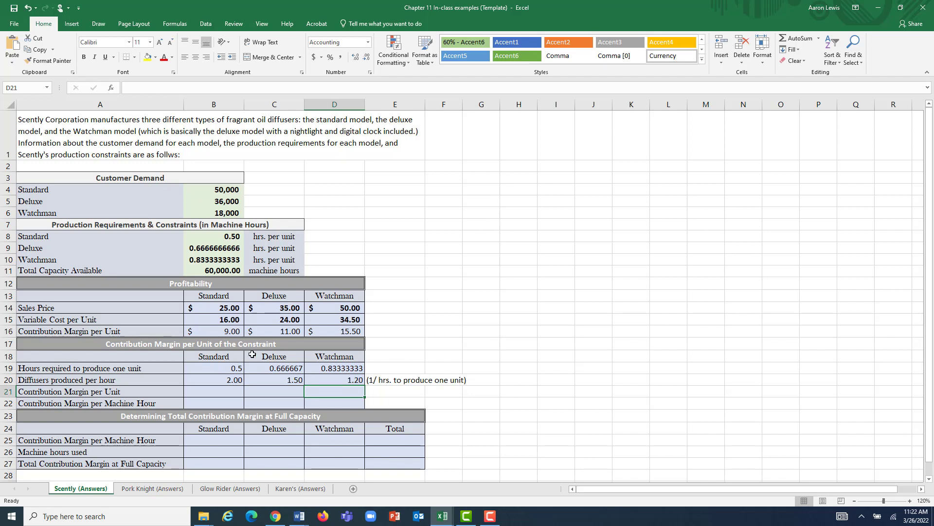
Link the Standard contribution margin per unit in B21 to the Profitability value with the formula =B16
{"action": "left_click", "coordinate": [218, 392]}
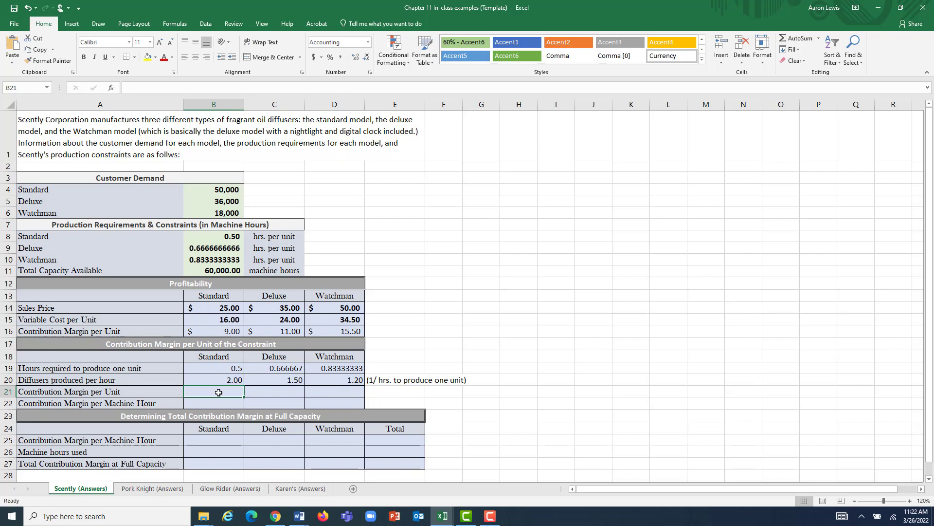
{"action": "type", "text": "="}
{"action": "left_click", "coordinate": [222, 333]}
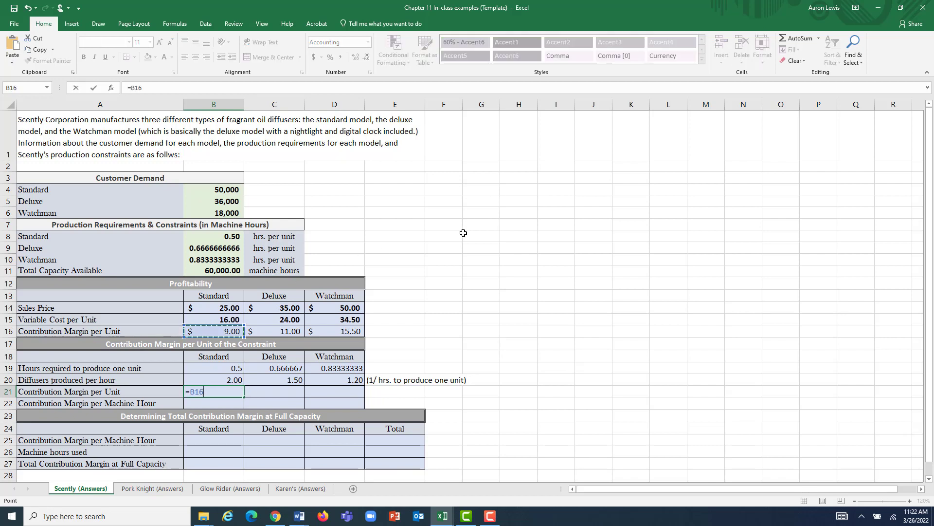
{"action": "key", "text": "Return"}
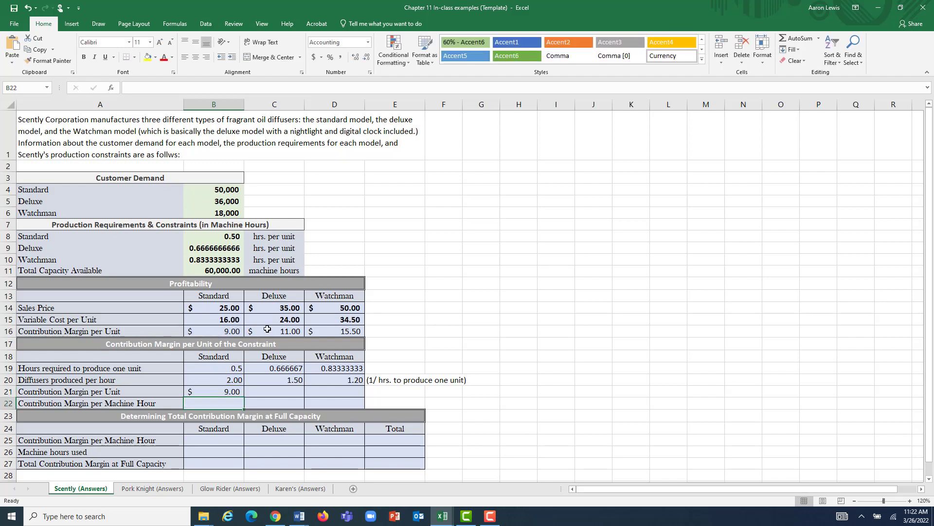
Fill the B21 contribution margin per unit formula across to the Deluxe and Watchman columns, C21:D21
{"action": "left_click", "coordinate": [224, 387]}
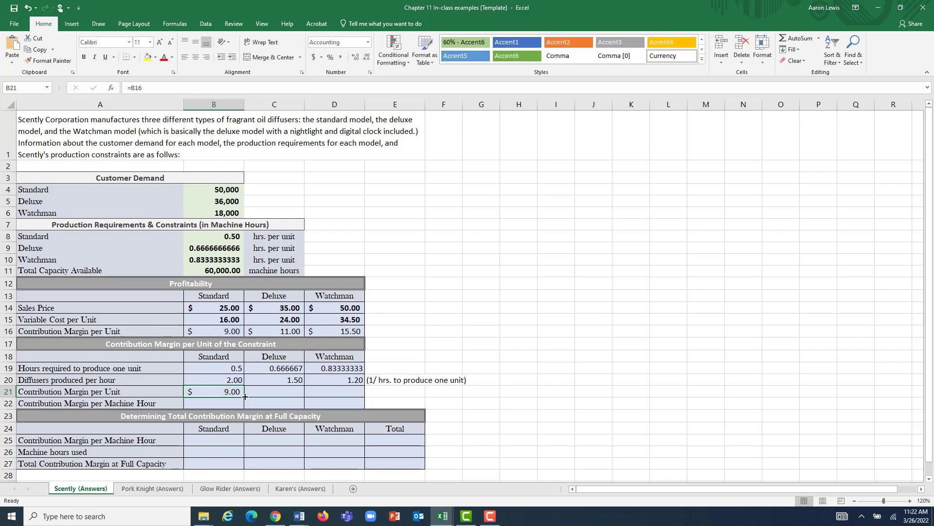
{"action": "left_click_drag", "start_coordinate": [245, 396], "coordinate": [243, 420]}
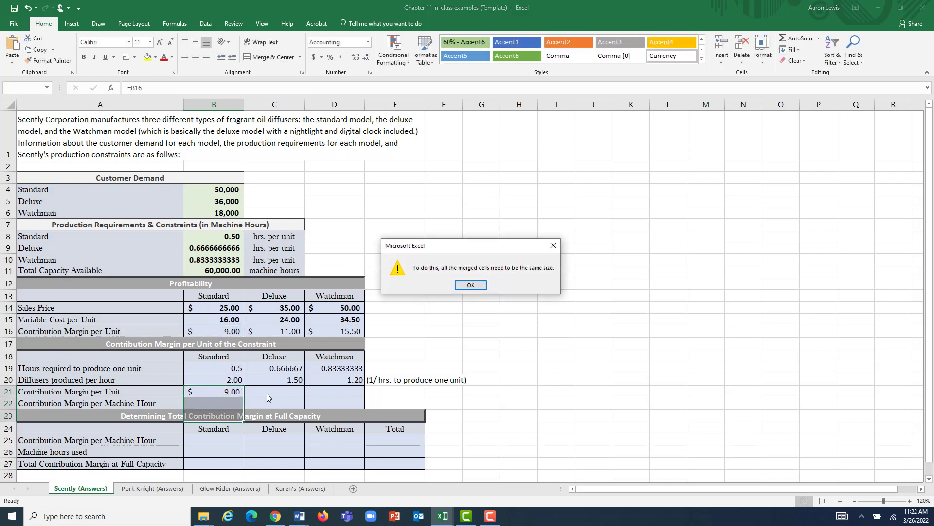
{"action": "left_click", "coordinate": [555, 245]}
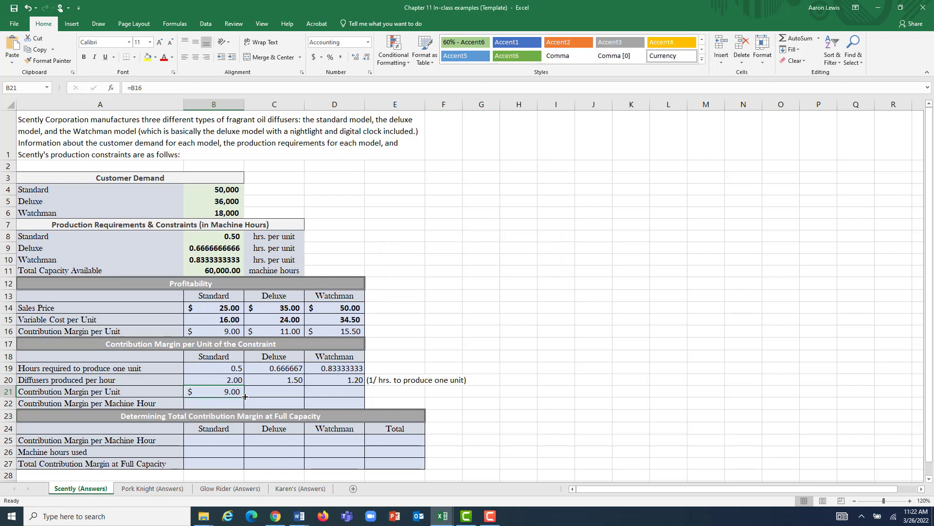
{"action": "left_click_drag", "start_coordinate": [245, 397], "coordinate": [361, 393]}
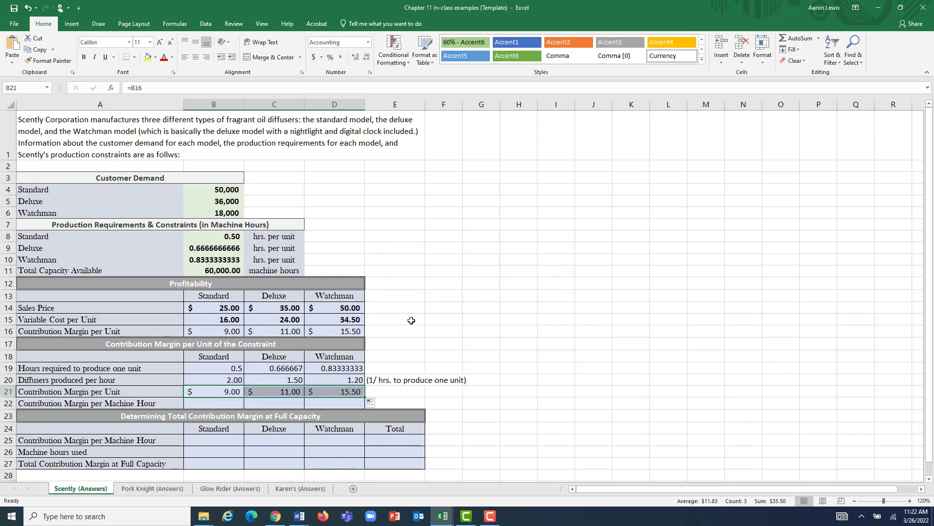
{"action": "left_click", "coordinate": [410, 320]}
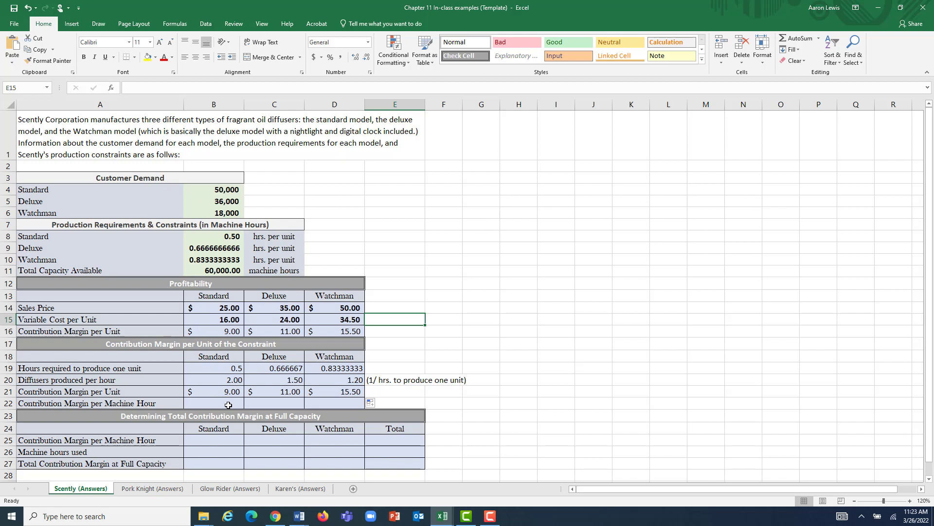
Enter the note "(cm per unit * units produced per hour)" in E22 beside the contribution margin per machine hour row
{"action": "left_click", "coordinate": [228, 405]}
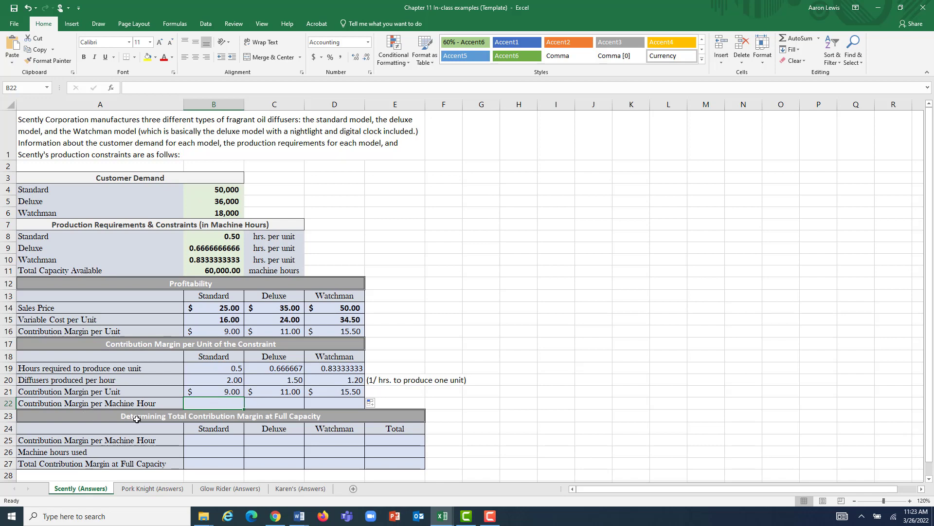
{"action": "double_click", "coordinate": [403, 404]}
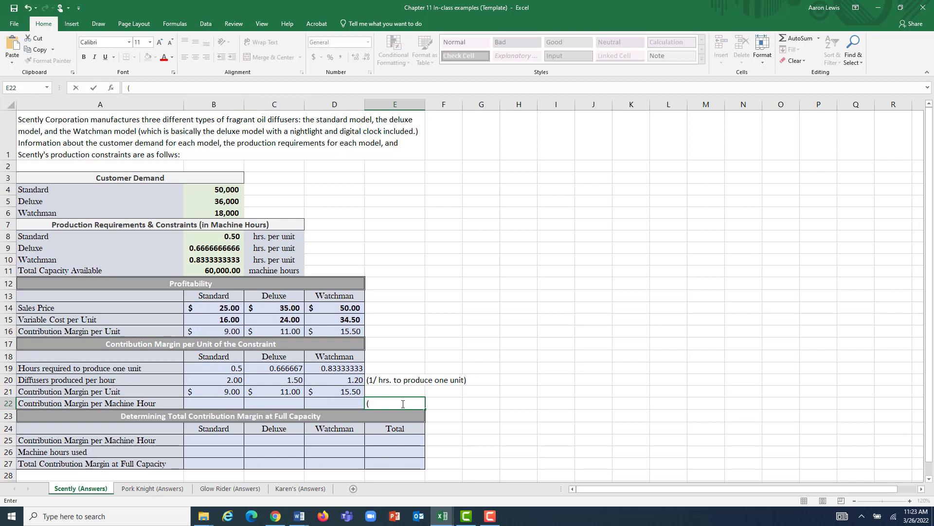
{"action": "type", "text": "(cm per punit * units produced per hour)"}
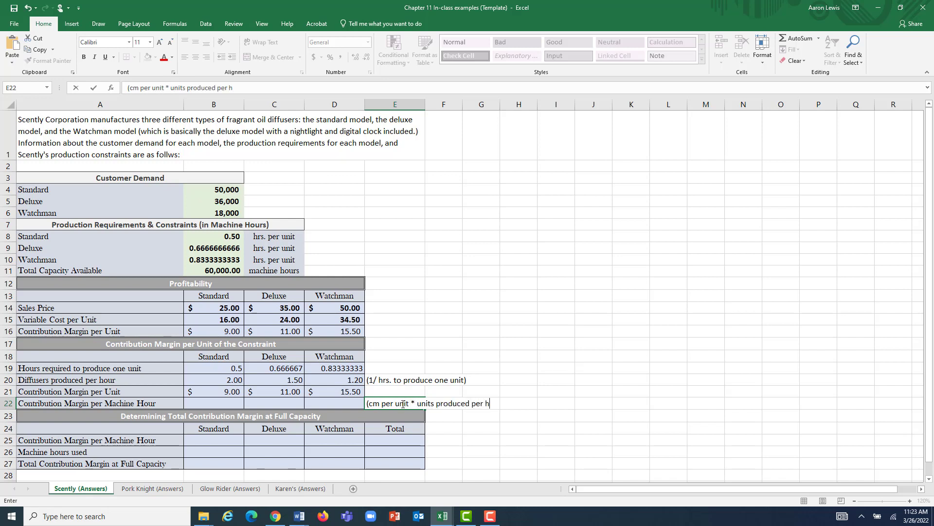
{"action": "left_click", "coordinate": [477, 451]}
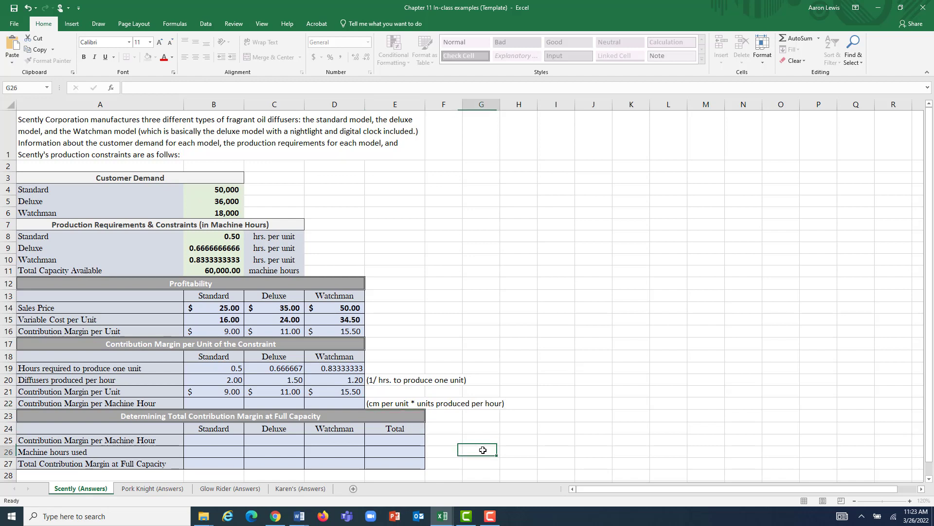
Calculate the Standard contribution margin per machine hour in B22 with the formula =B20*B21
{"action": "left_click", "coordinate": [222, 402]}
{"action": "type", "text": "="}
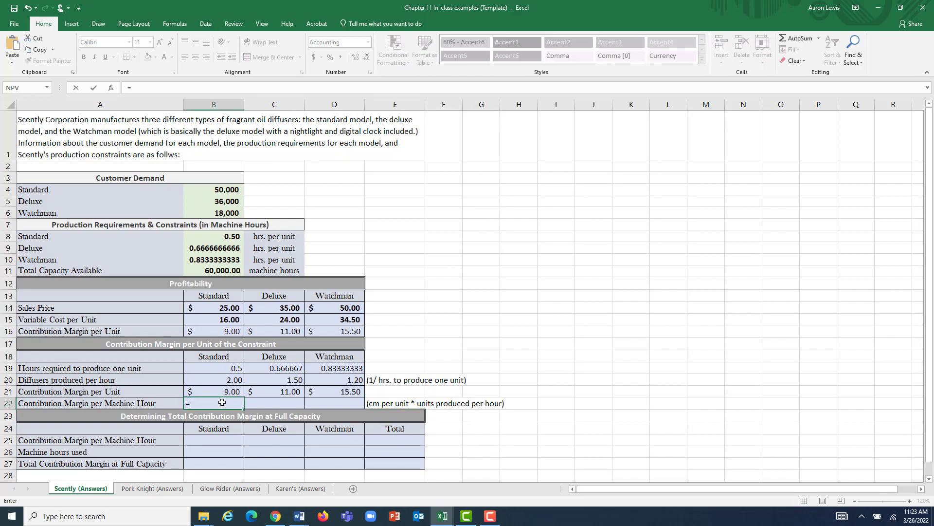
{"action": "left_click", "coordinate": [228, 382]}
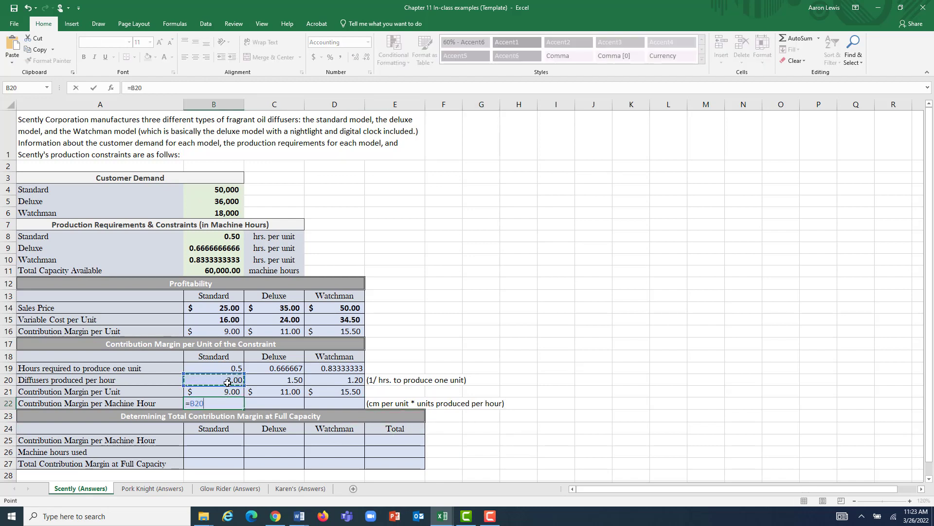
{"action": "type", "text": "*"}
{"action": "left_click", "coordinate": [223, 390]}
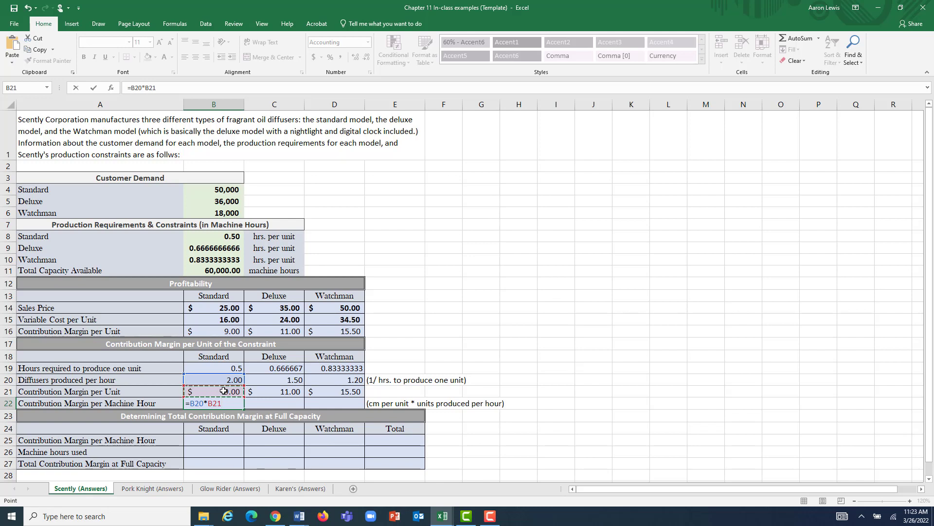
{"action": "key", "text": "Return"}
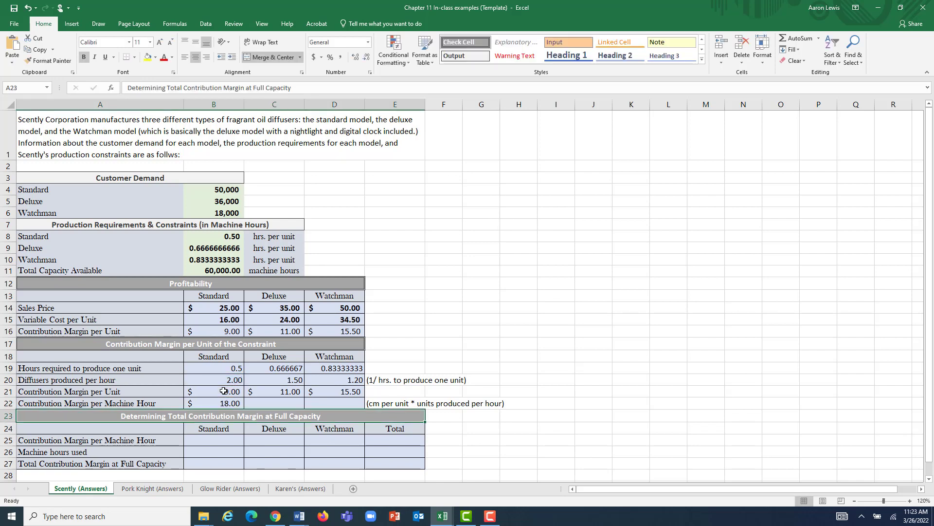
Calculate the Deluxe contribution margin per machine hour in C22 with the formula =C20*C21
{"action": "left_click", "coordinate": [284, 405]}
{"action": "type", "text": "="}
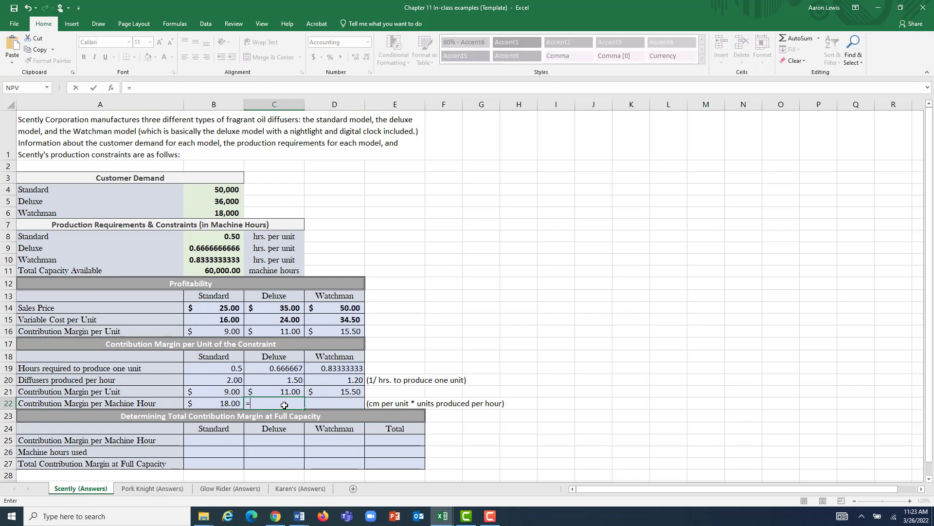
{"action": "left_click", "coordinate": [290, 381]}
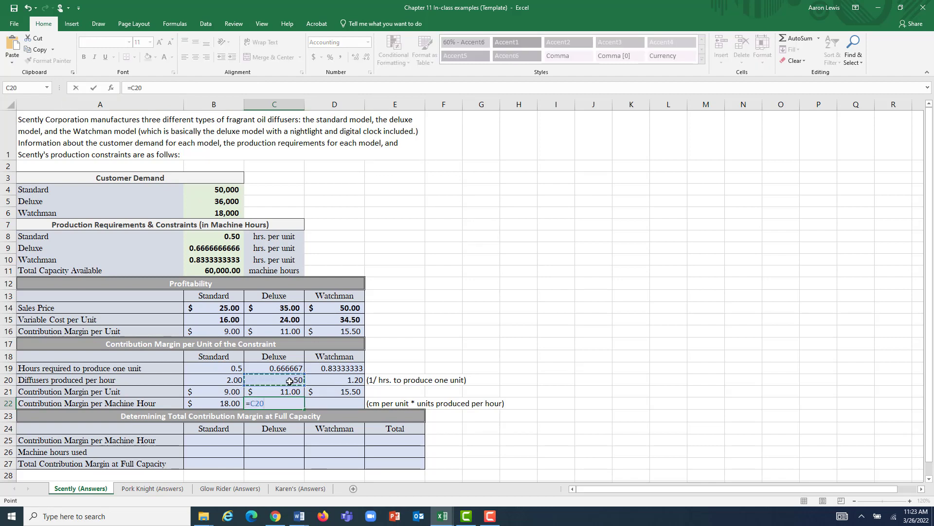
{"action": "type", "text": "*"}
{"action": "left_click", "coordinate": [292, 391]}
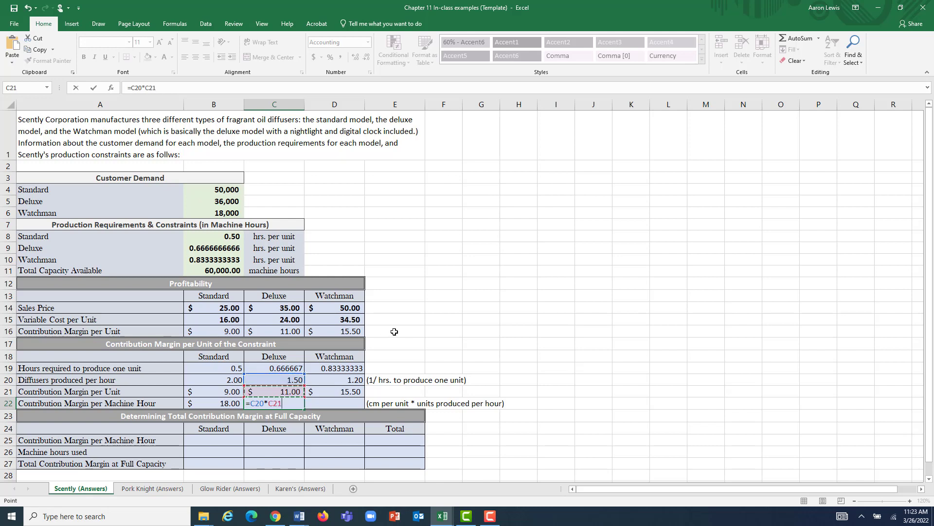
{"action": "key", "text": "Return"}
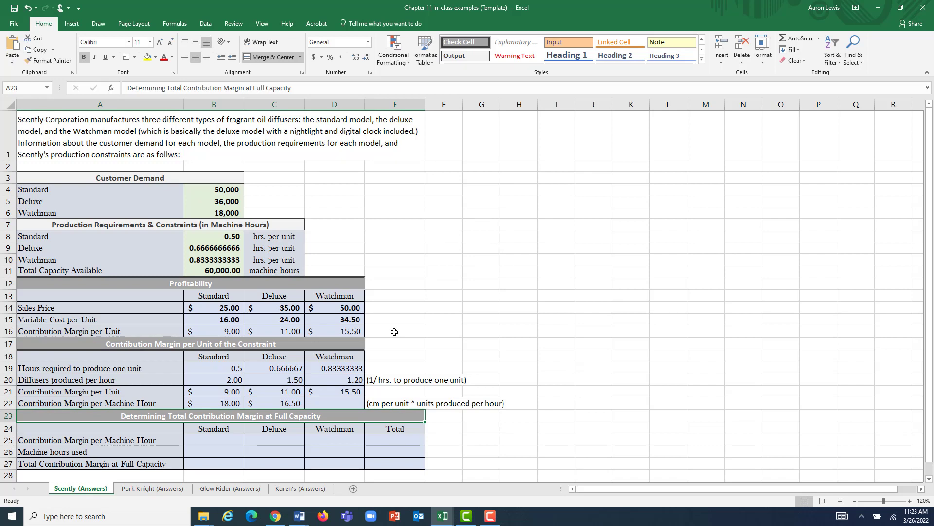
Calculate the Watchman contribution margin per machine hour in D22 with the formula =D20*D21
{"action": "left_click", "coordinate": [339, 403]}
{"action": "type", "text": "="}
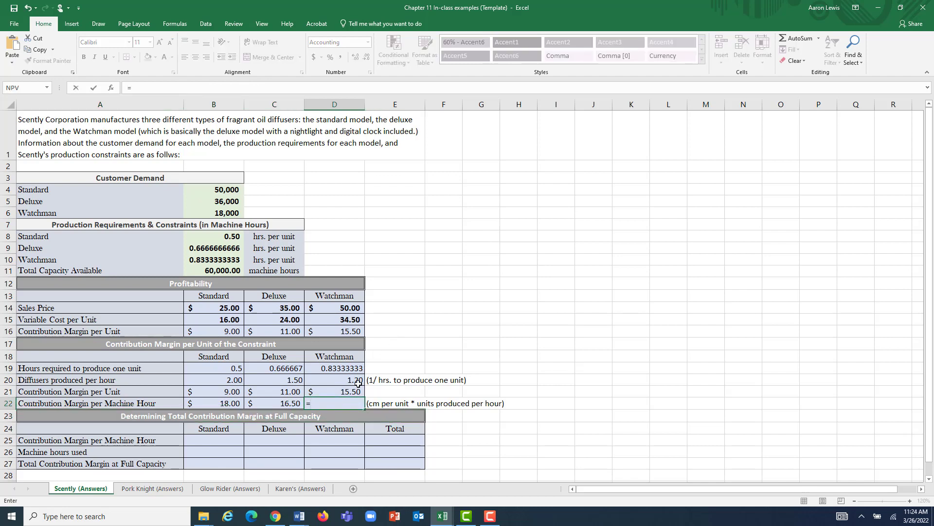
{"action": "left_click", "coordinate": [359, 383]}
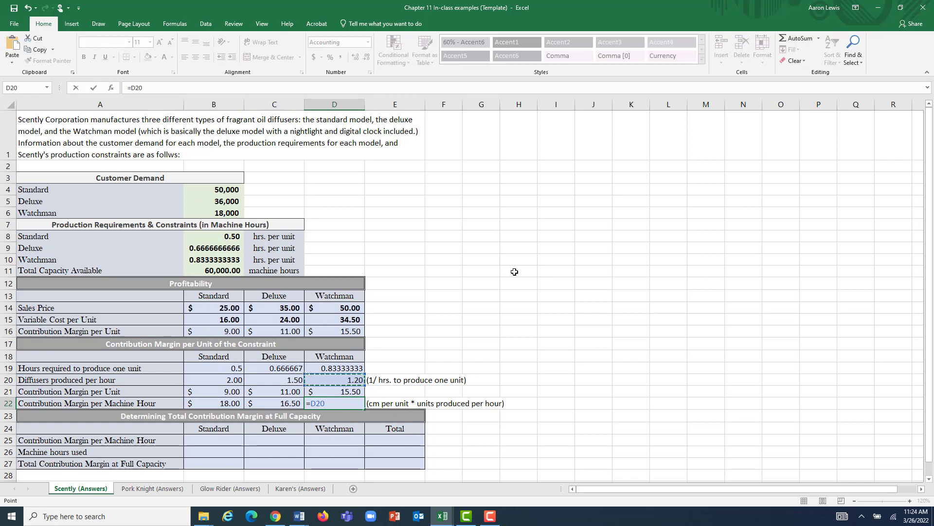
{"action": "type", "text": "*"}
{"action": "left_click", "coordinate": [344, 392]}
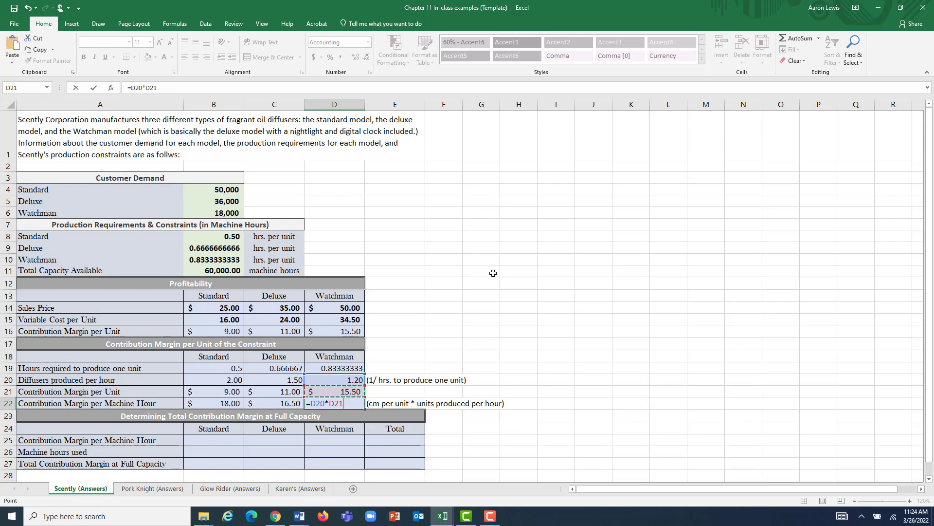
{"action": "key", "text": "Return"}
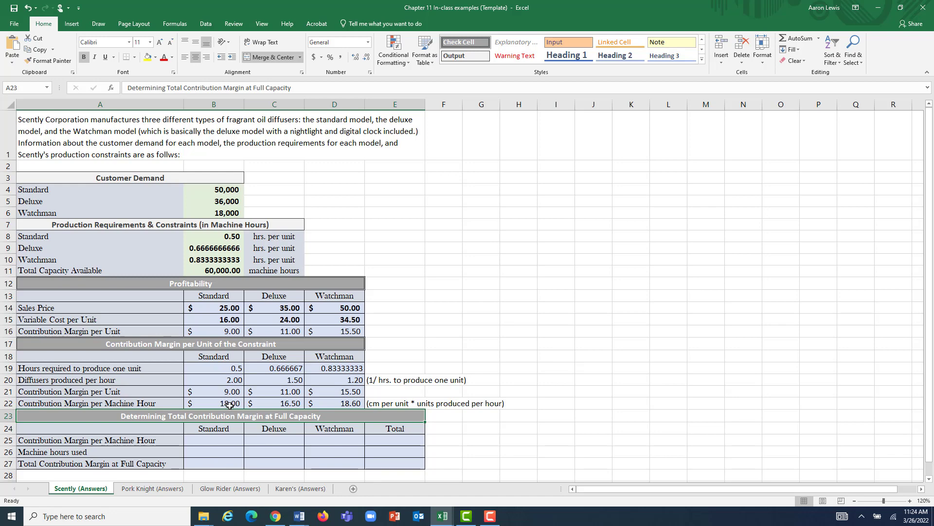
Apply the Good cell style to the Watchman contribution margin per machine hour in D22
{"action": "left_click", "coordinate": [336, 404]}
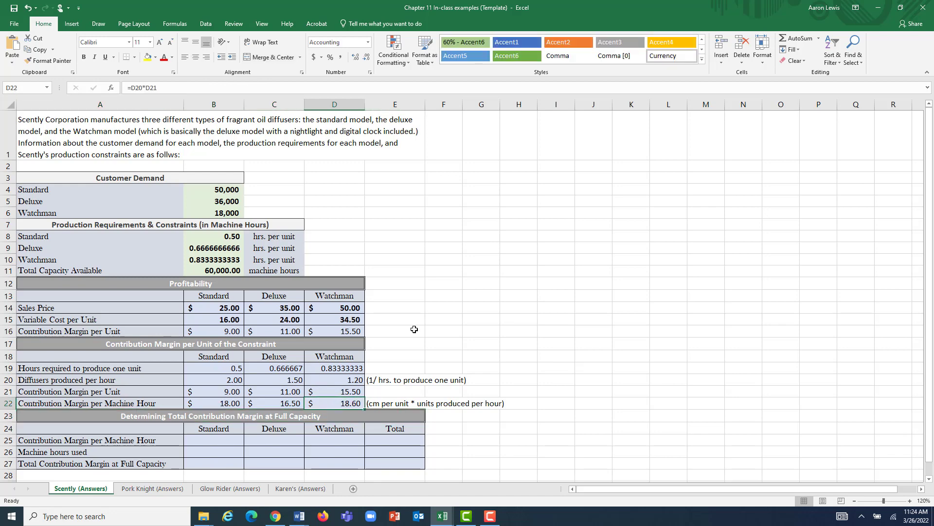
{"action": "left_click", "coordinate": [702, 59]}
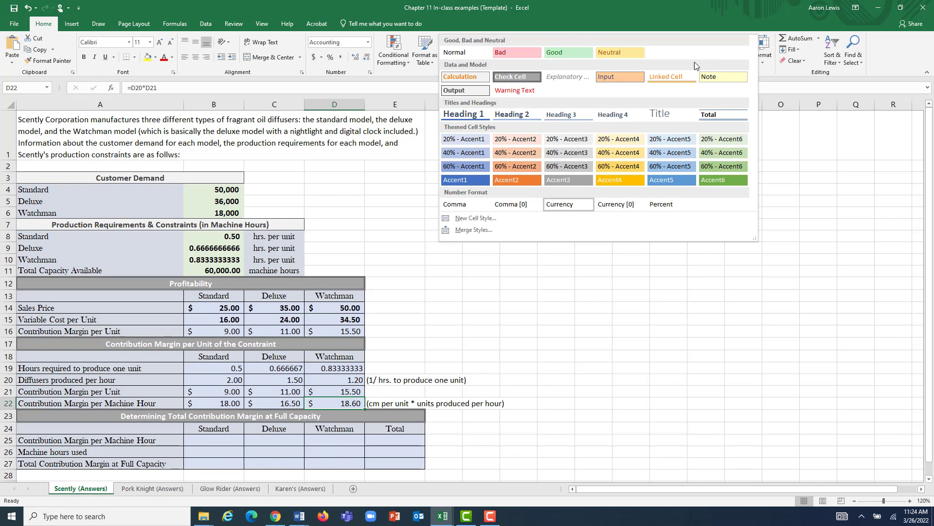
{"action": "left_click", "coordinate": [573, 57]}
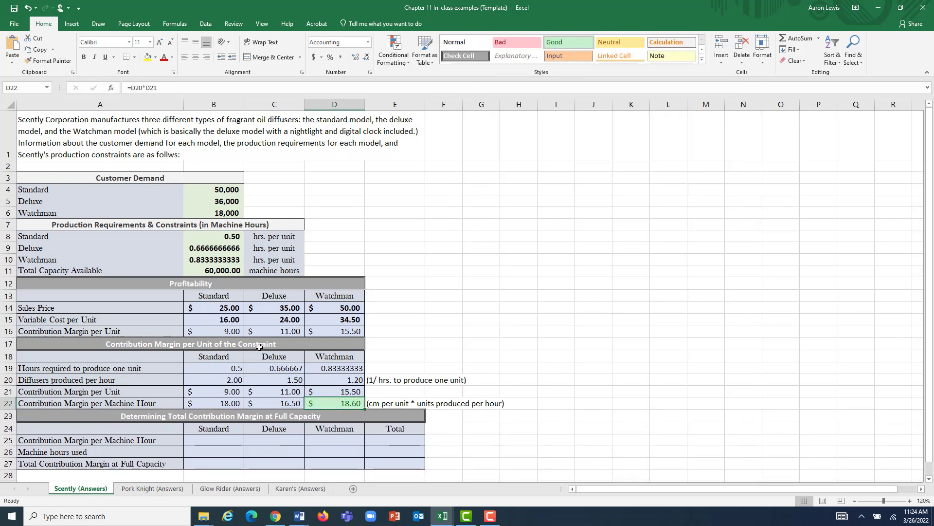
Apply the Neutral cell style to the Standard contribution margin per machine hour in B22
{"action": "left_click", "coordinate": [222, 404]}
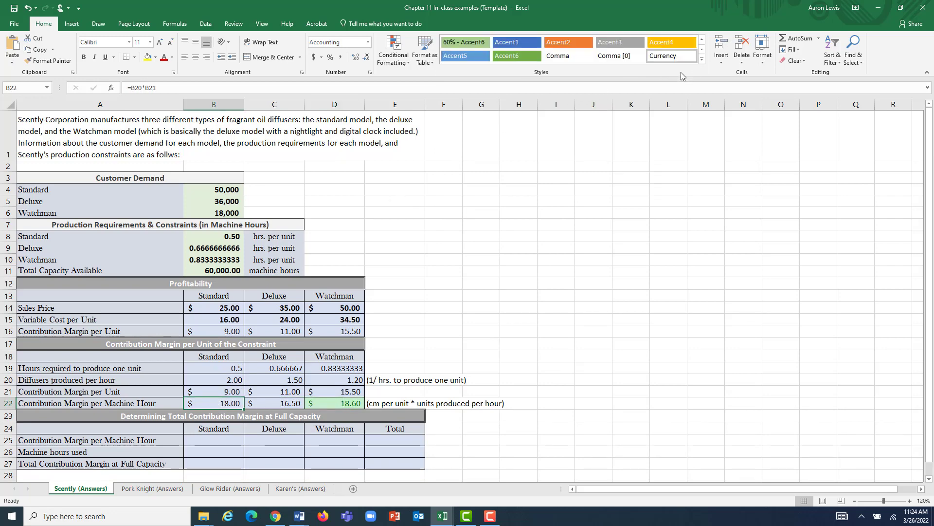
{"action": "left_click", "coordinate": [703, 61]}
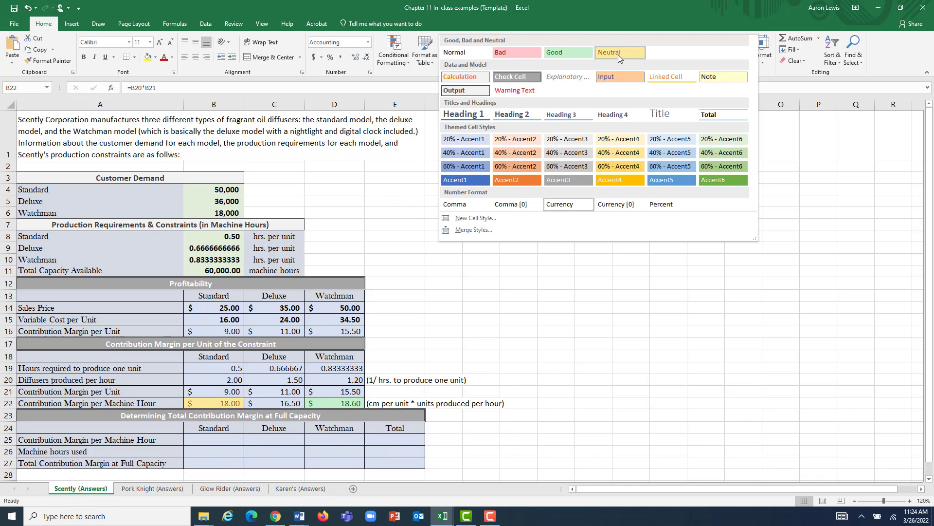
{"action": "left_click", "coordinate": [618, 53]}
Apply the Bad cell style to the Deluxe contribution margin per machine hour in C22
{"action": "left_click", "coordinate": [283, 402]}
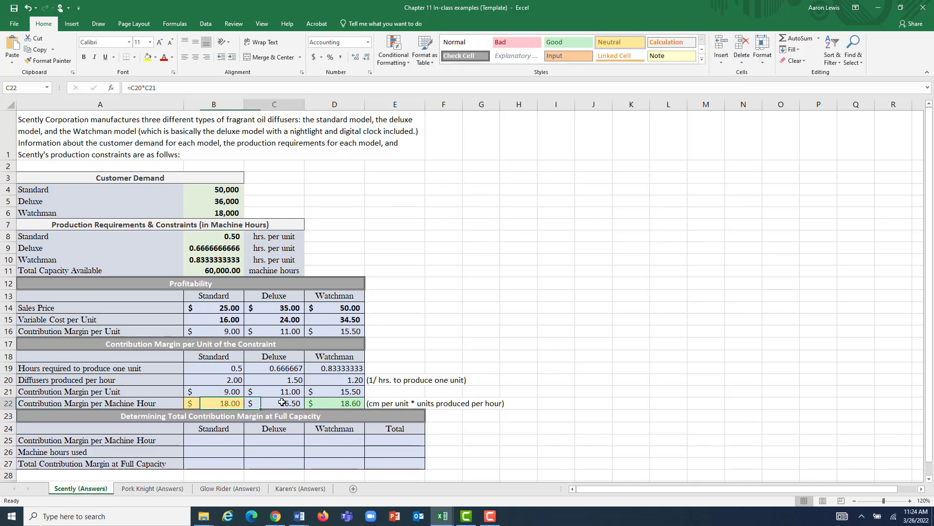
{"action": "left_click", "coordinate": [701, 60]}
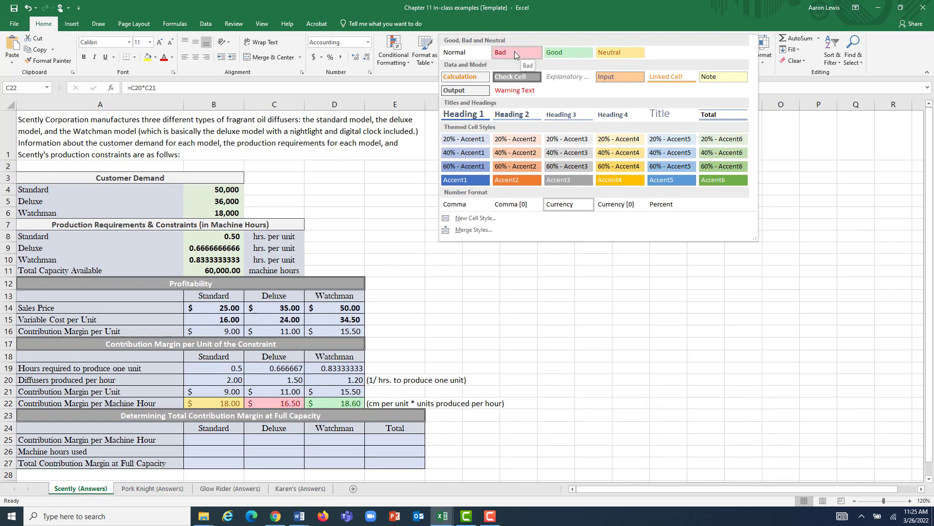
{"action": "left_click", "coordinate": [515, 53]}
{"action": "left_click", "coordinate": [555, 242]}
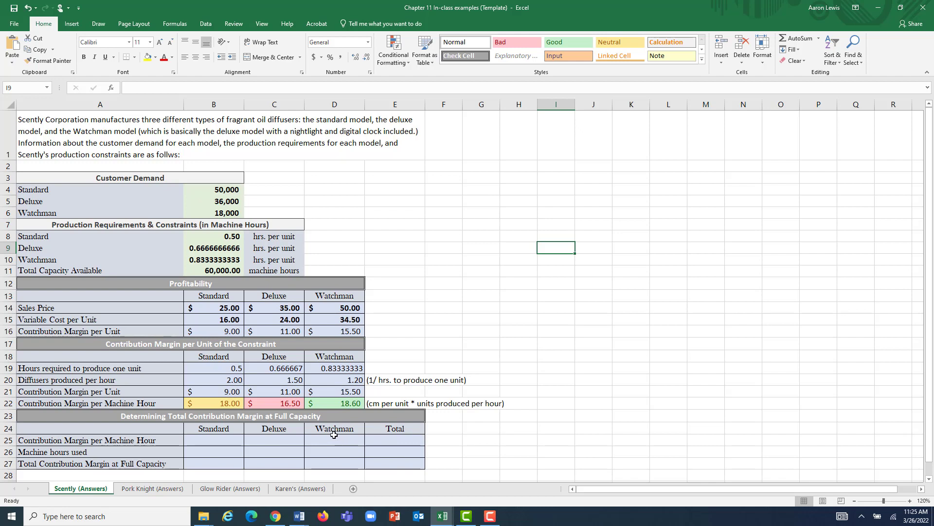
Link the Standard contribution margin per machine hour in B25 of the full capacity section to B22
{"action": "left_click", "coordinate": [208, 445]}
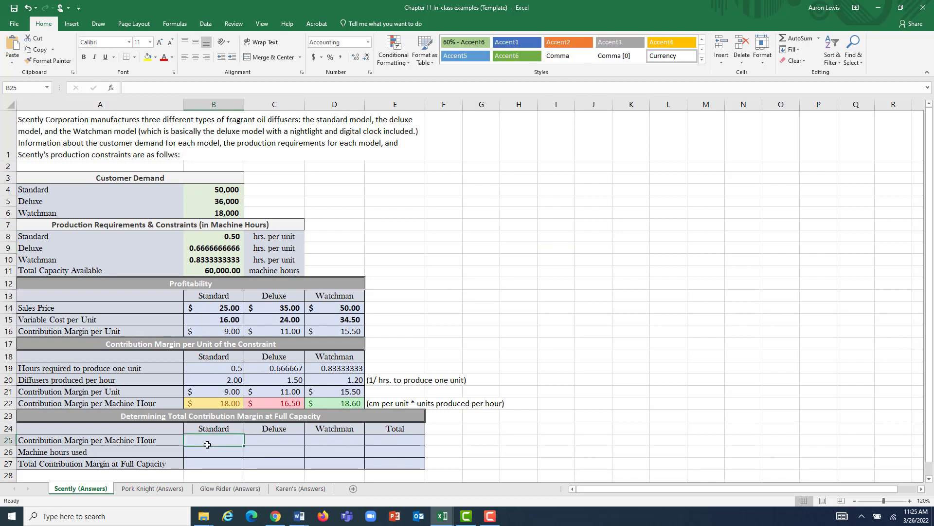
{"action": "type", "text": "="}
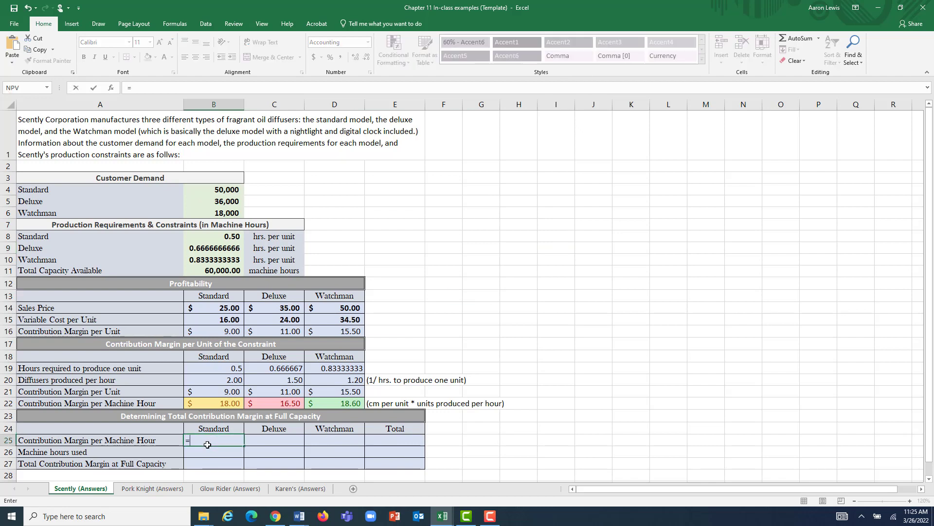
{"action": "left_click", "coordinate": [216, 404]}
{"action": "key", "text": "Return"}
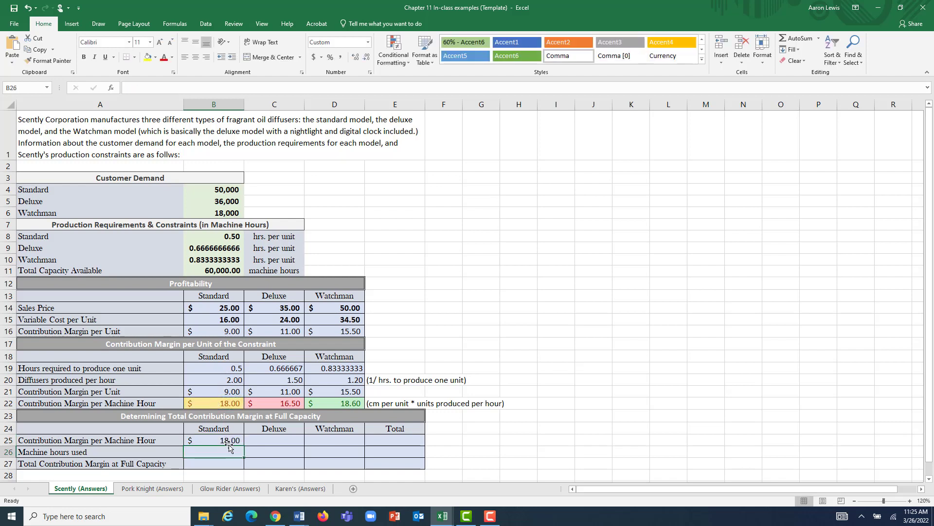
Copy the Standard contribution margin link in B25 across to the Deluxe and Watchman cells C25 and D25
{"action": "left_click", "coordinate": [227, 441]}
{"action": "left_click_drag", "start_coordinate": [245, 446], "coordinate": [304, 447]}
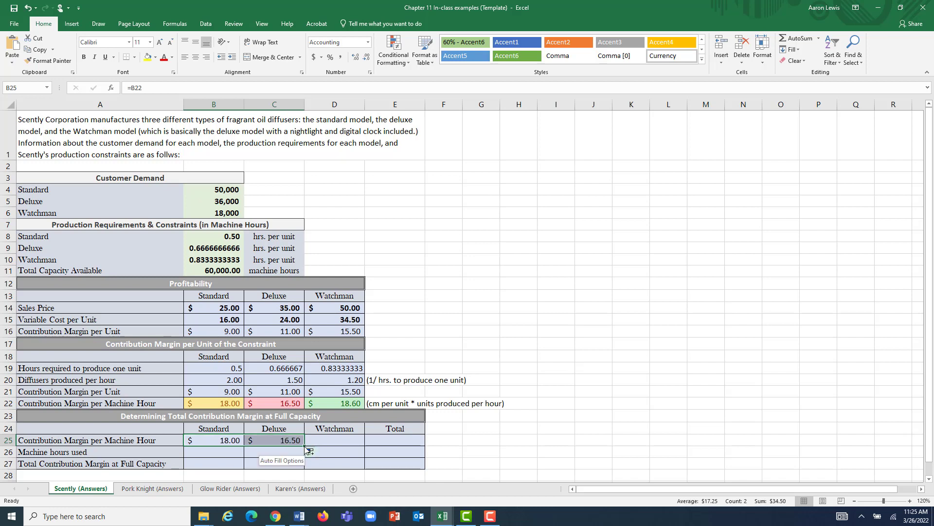
{"action": "left_click", "coordinate": [288, 452]}
{"action": "left_click", "coordinate": [291, 440]}
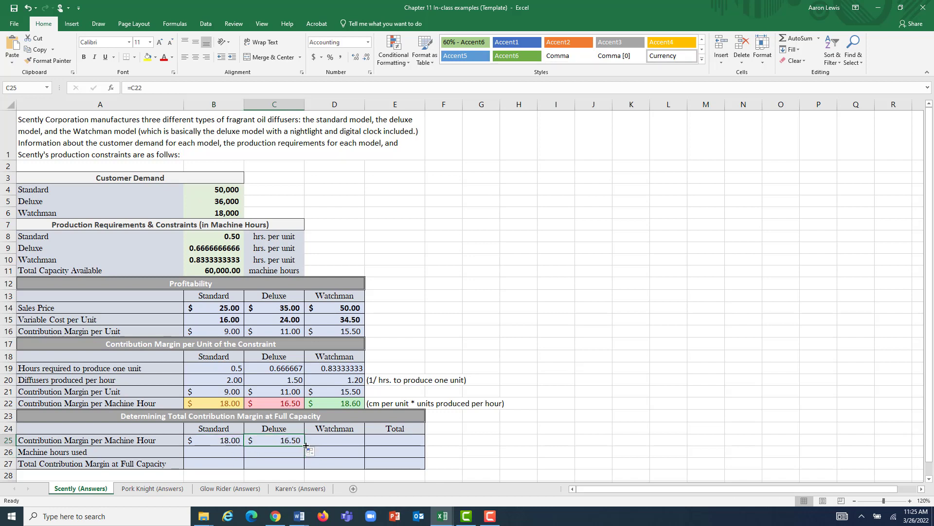
{"action": "left_click_drag", "start_coordinate": [306, 445], "coordinate": [363, 445]}
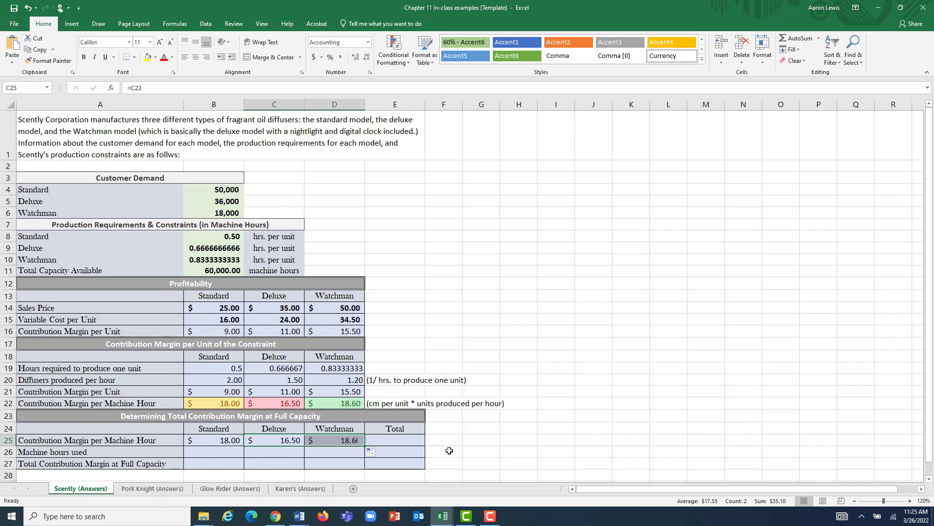
{"action": "left_click", "coordinate": [539, 441]}
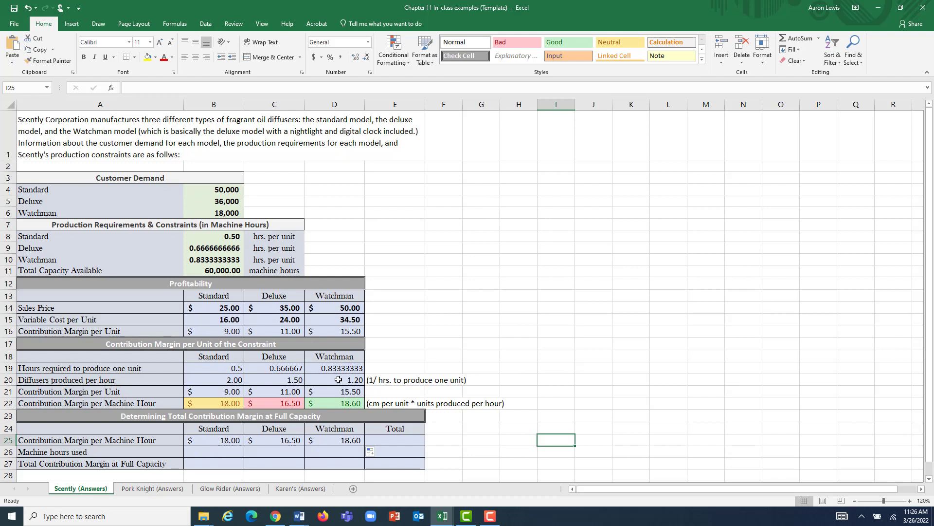
Add the note "(customer demand / diffusers produced per hour)" in F26 beside the machine hours used row
{"action": "left_click", "coordinate": [336, 451]}
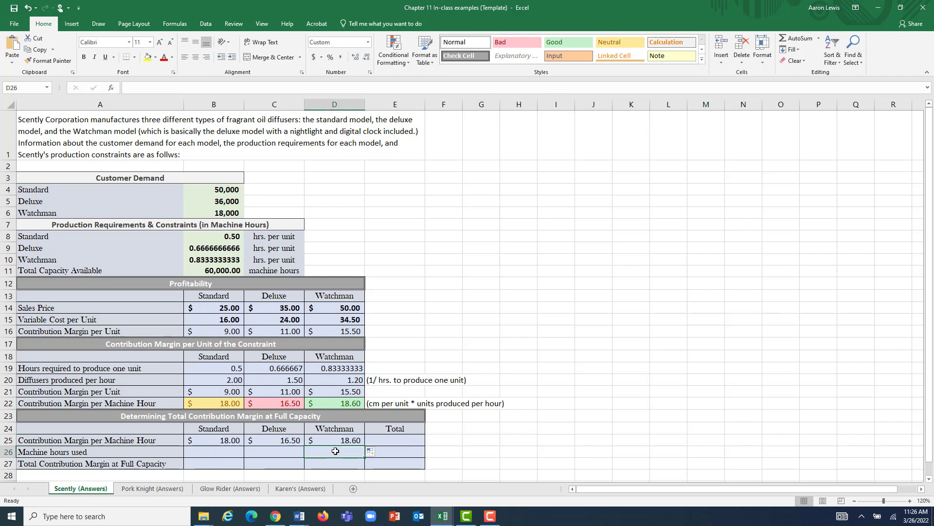
{"action": "double_click", "coordinate": [441, 452]}
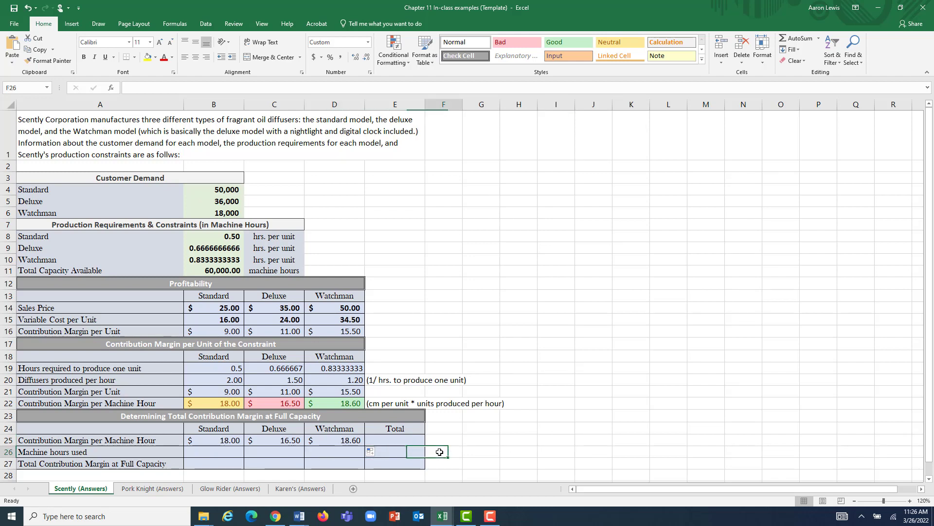
{"action": "type", "text": "("}
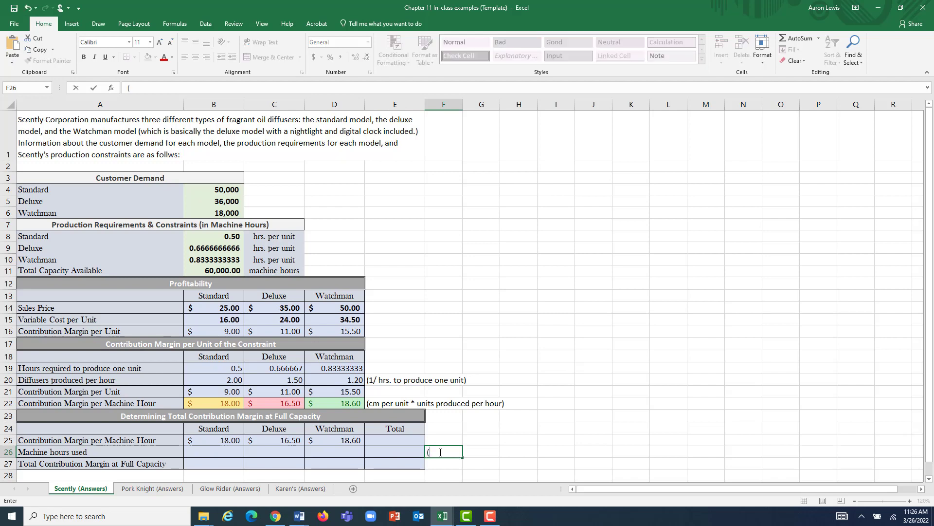
{"action": "type", "text": "customer demand"}
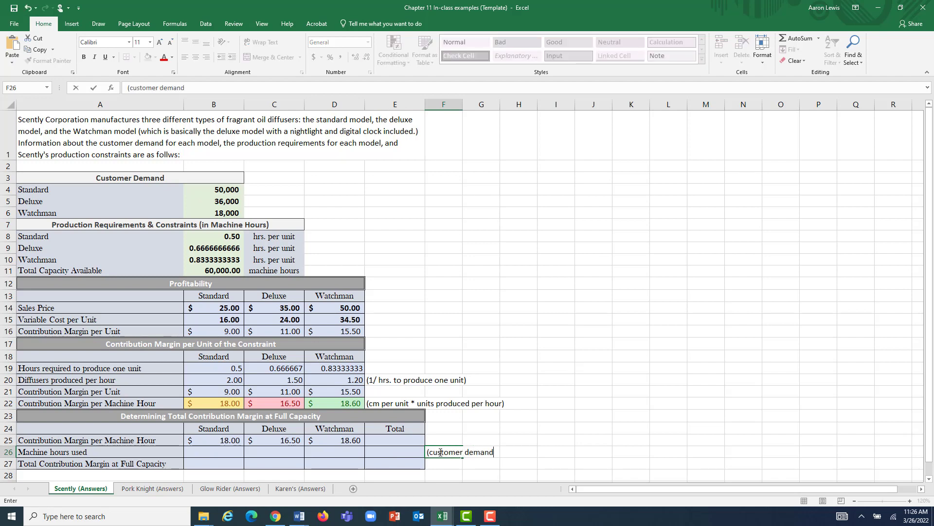
{"action": "type", "text": " / diffusers produ"}
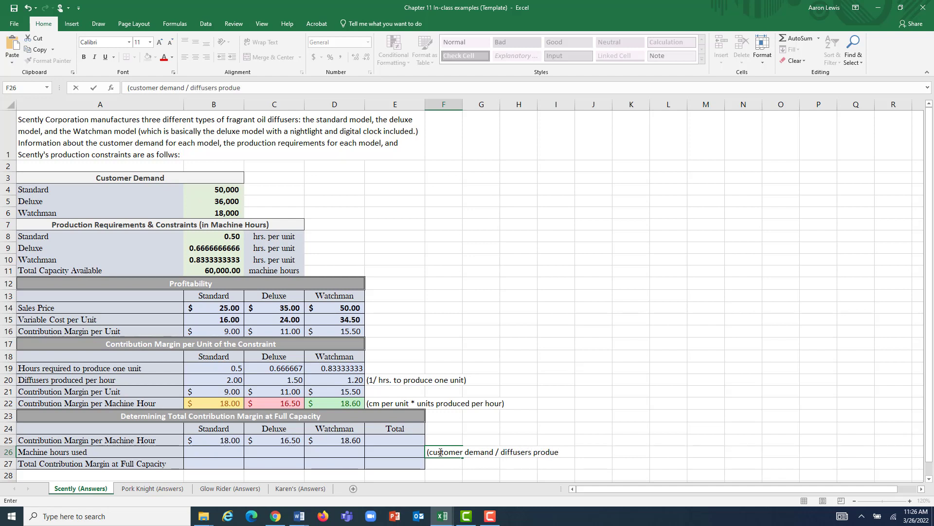
{"action": "type", "text": "ced per hour)"}
{"action": "left_click", "coordinate": [579, 414]}
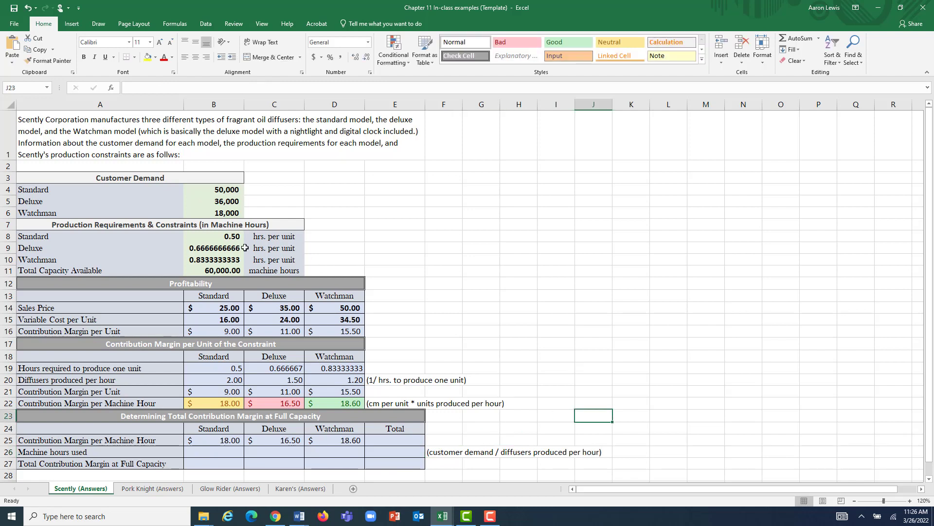
Calculate the Watchman machine hours used in D26 with the formula =B6/D20
{"action": "left_click", "coordinate": [339, 453]}
{"action": "type", "text": "="}
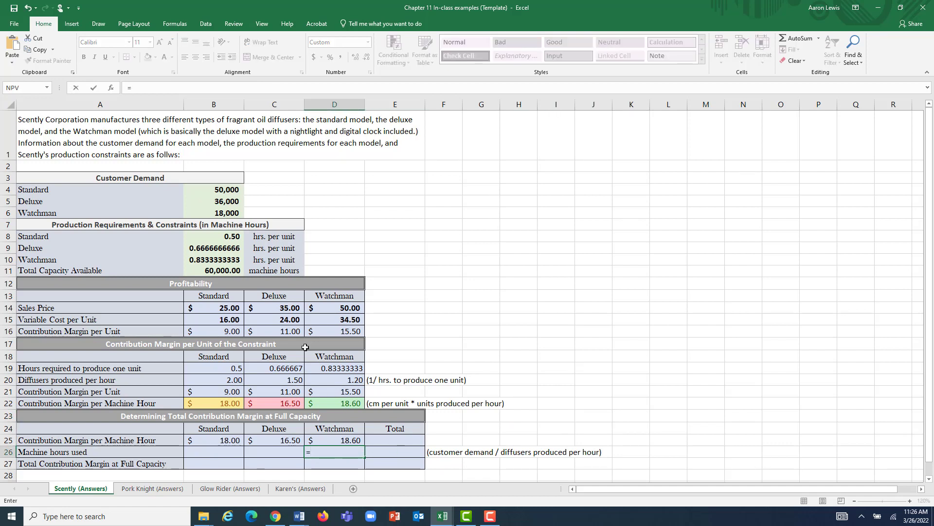
{"action": "left_click", "coordinate": [233, 213]}
{"action": "type", "text": "/"}
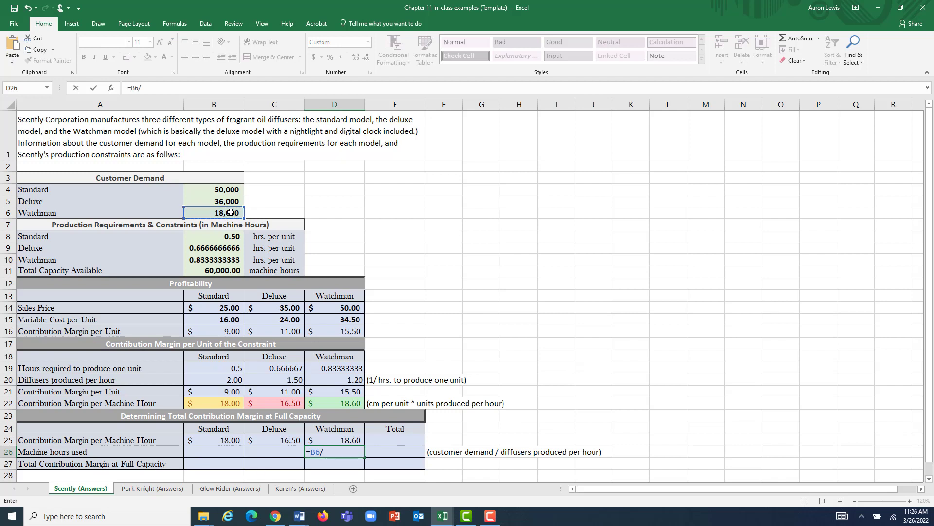
{"action": "left_click", "coordinate": [350, 380]}
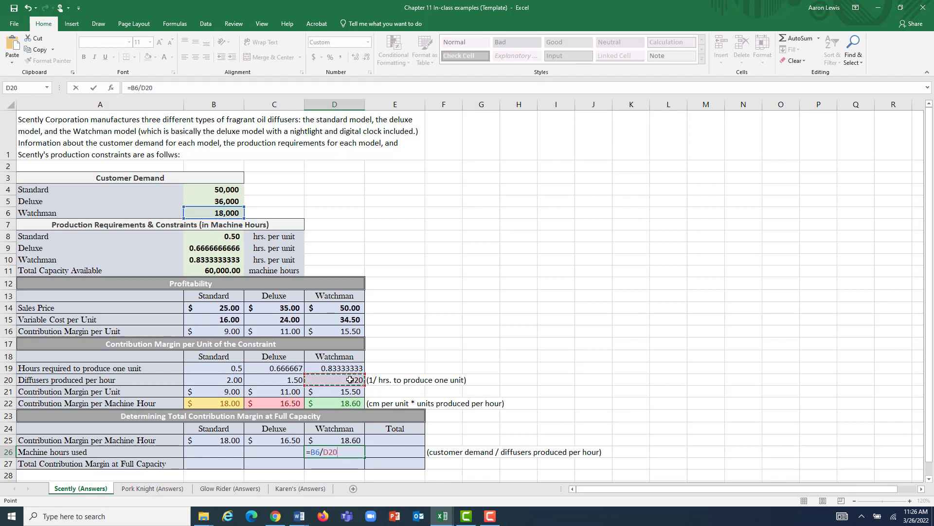
{"action": "key", "text": "Return"}
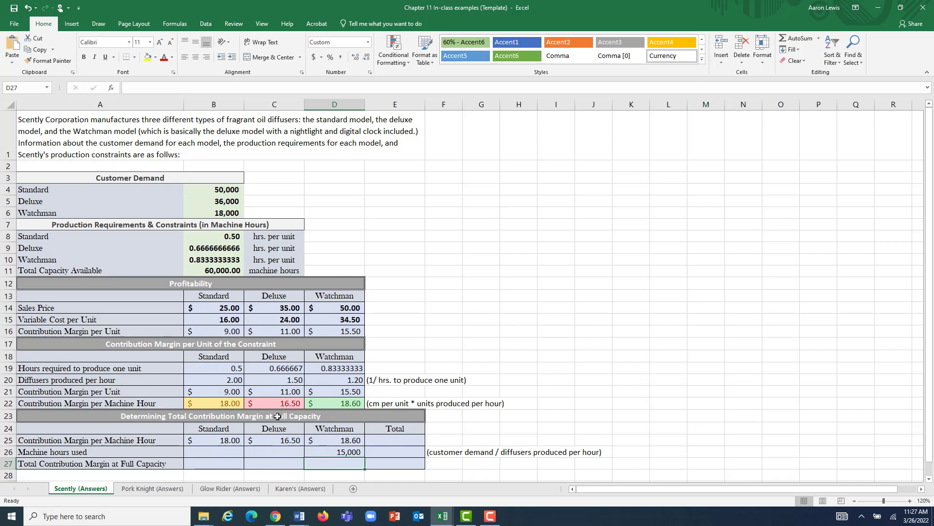
Calculate the Standard machine hours used in B26 with the formula =B4/B20
{"action": "left_click", "coordinate": [224, 450]}
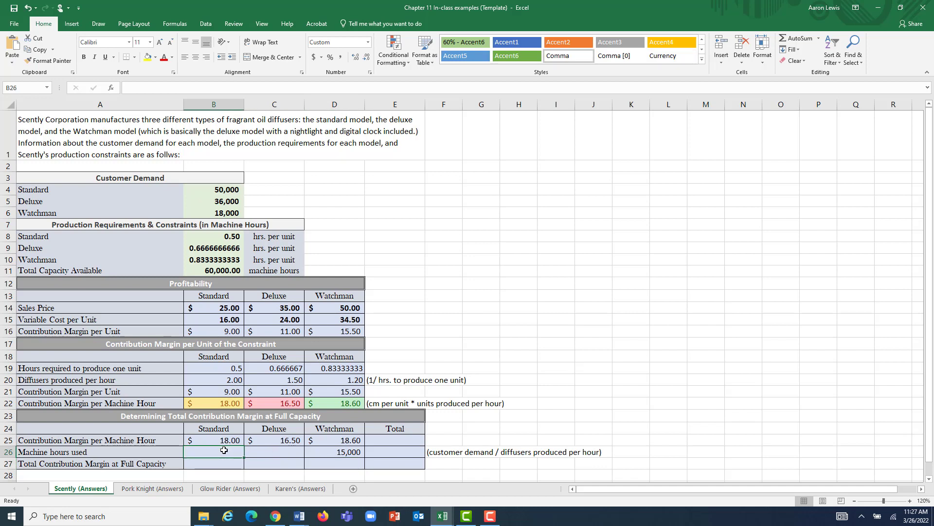
{"action": "type", "text": "="}
{"action": "left_click", "coordinate": [226, 189]}
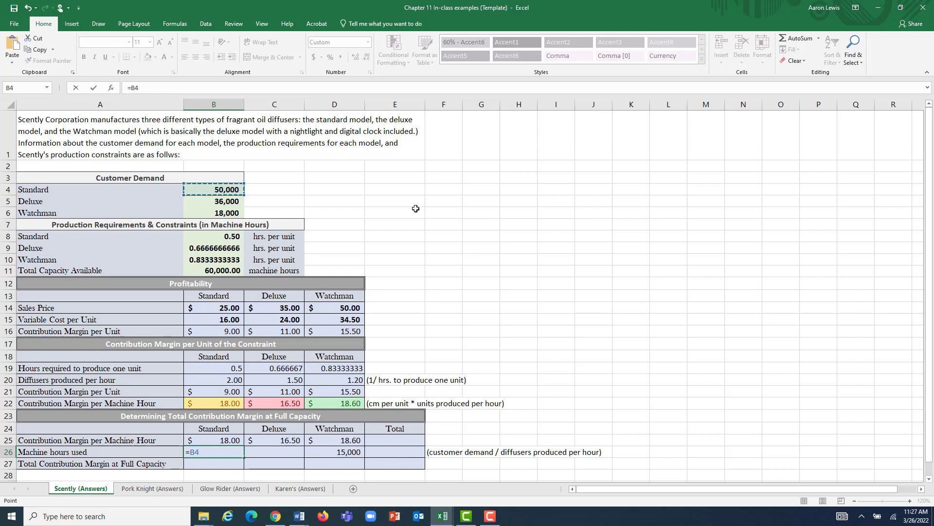
{"action": "type", "text": "/"}
{"action": "left_click", "coordinate": [223, 380]}
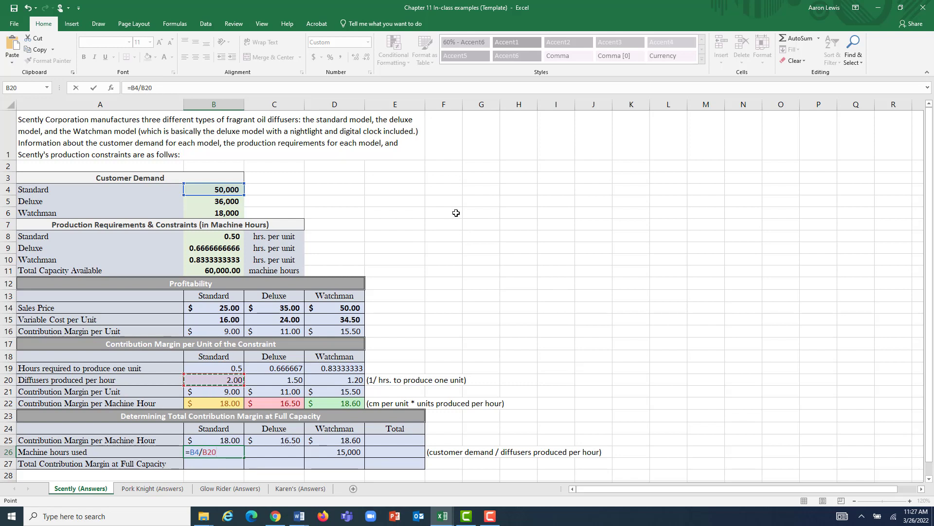
{"action": "key", "text": "Return"}
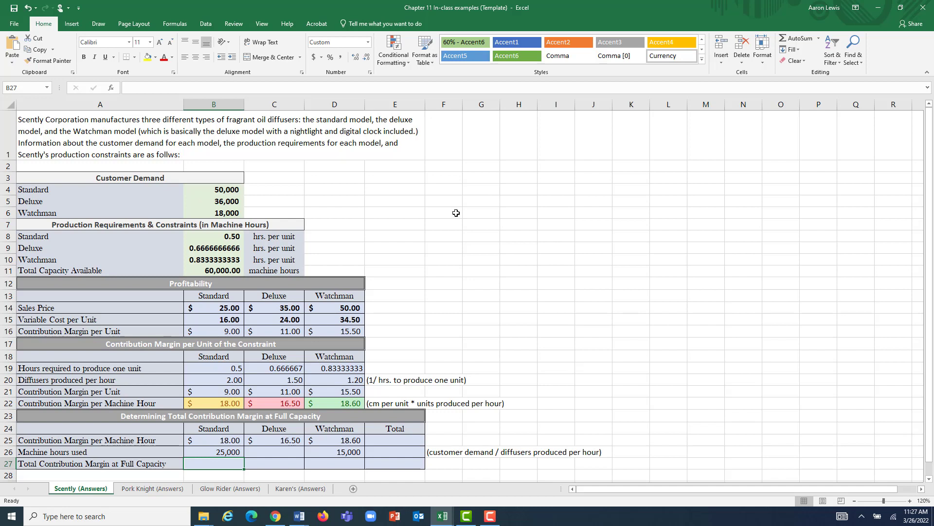
{"action": "left_click", "coordinate": [342, 451]}
{"action": "left_click", "coordinate": [229, 451]}
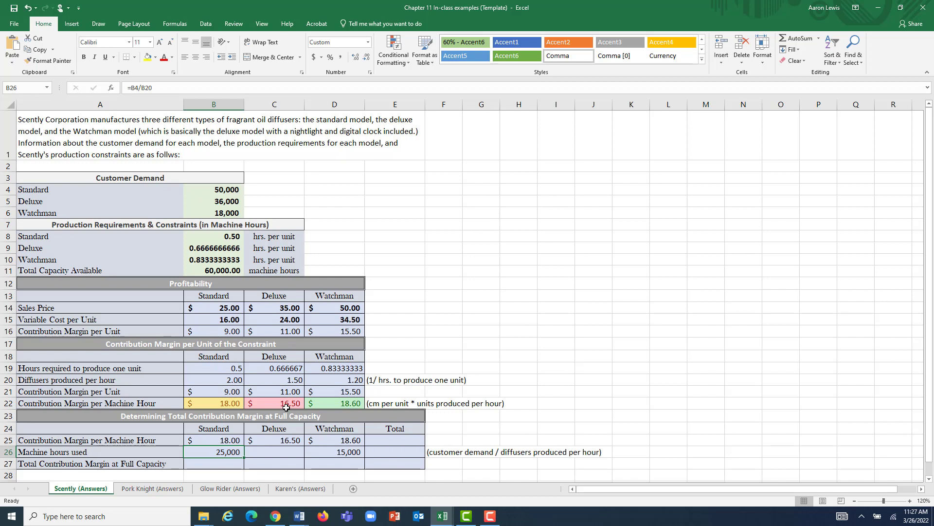
Calculate the Deluxe machine hours used in C26 with the formula =B5/C20
{"action": "left_click", "coordinate": [279, 452]}
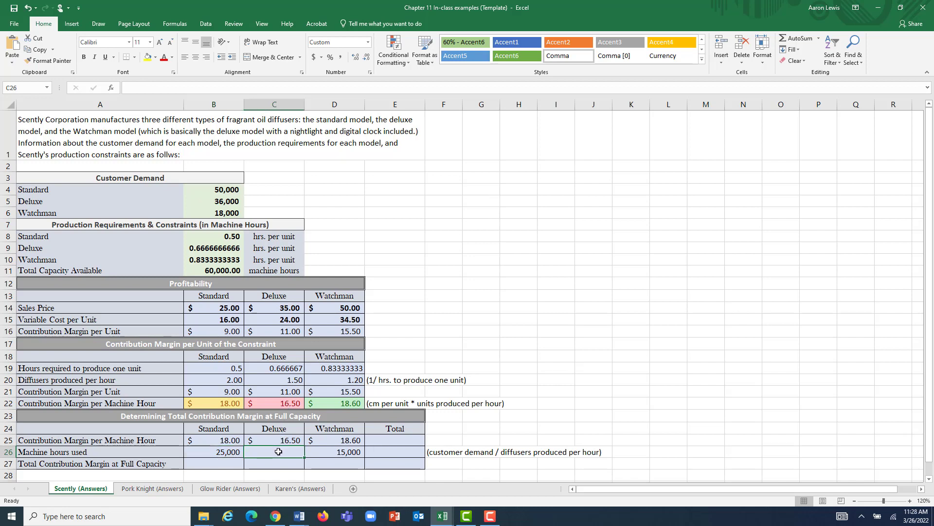
{"action": "type", "text": "="}
{"action": "left_click", "coordinate": [230, 202]}
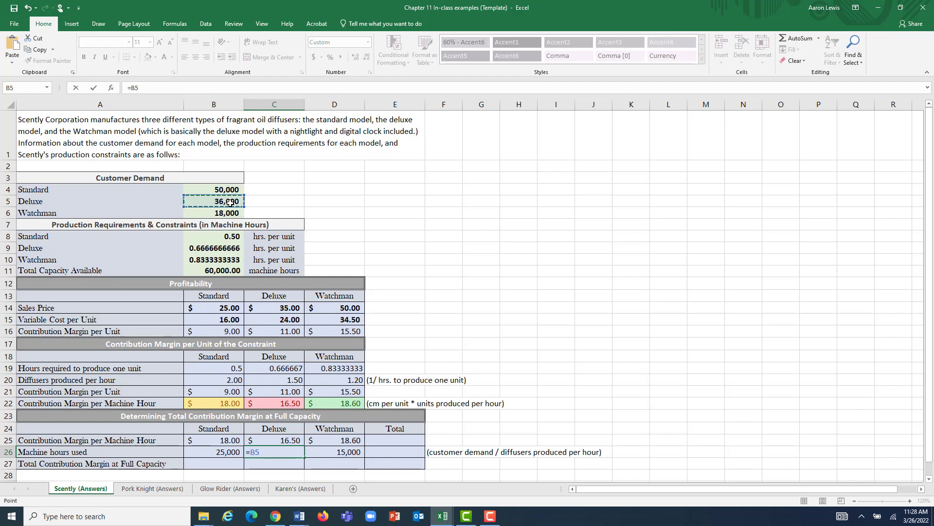
{"action": "type", "text": "/"}
{"action": "left_click", "coordinate": [273, 378]}
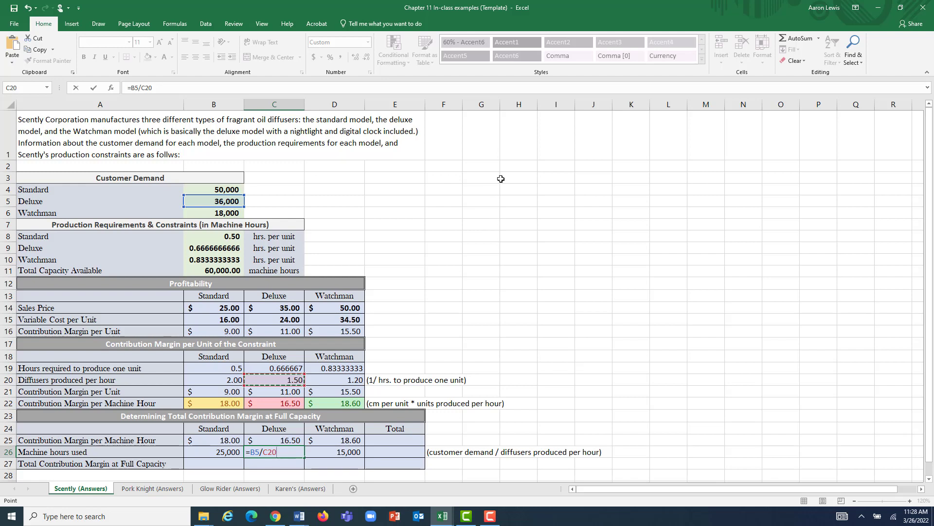
{"action": "key", "text": "Return"}
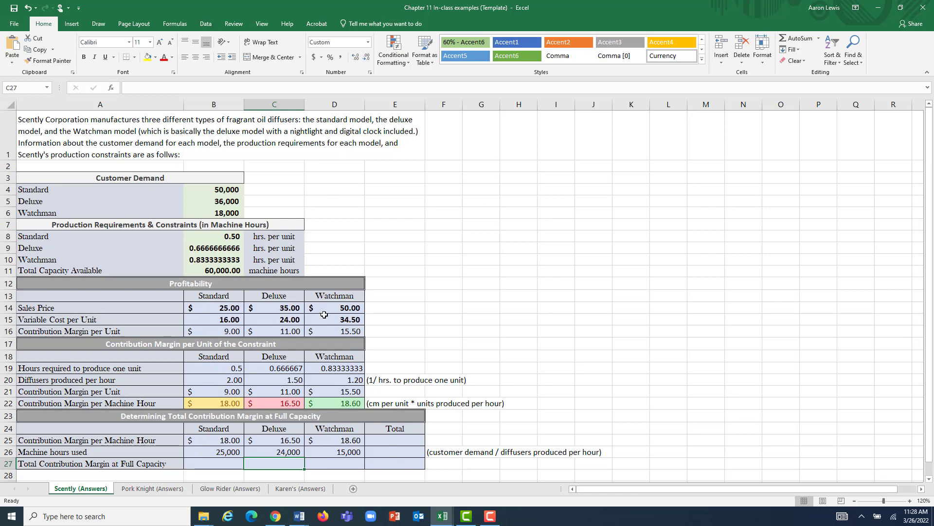
Total the machine hours used for all three models in E26 with =SUM(B26:D26)
{"action": "left_click", "coordinate": [388, 452]}
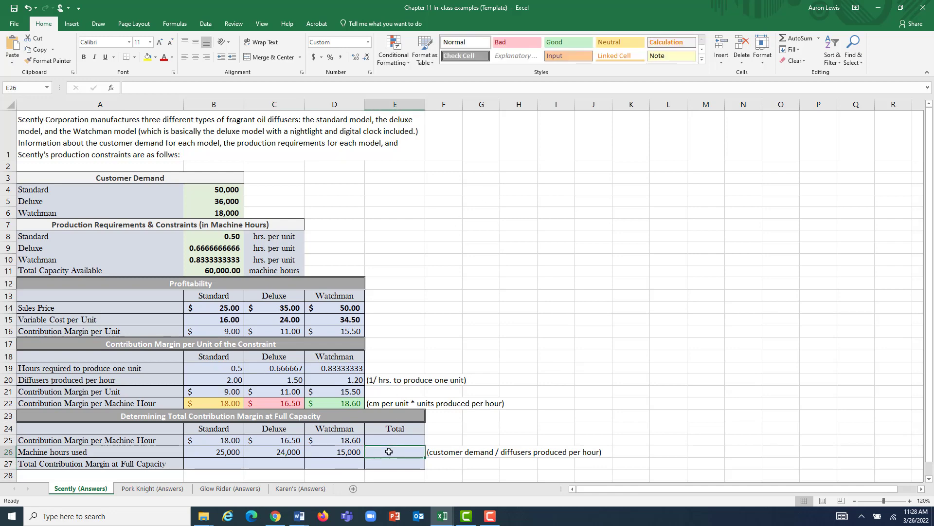
{"action": "type", "text": "=sum("}
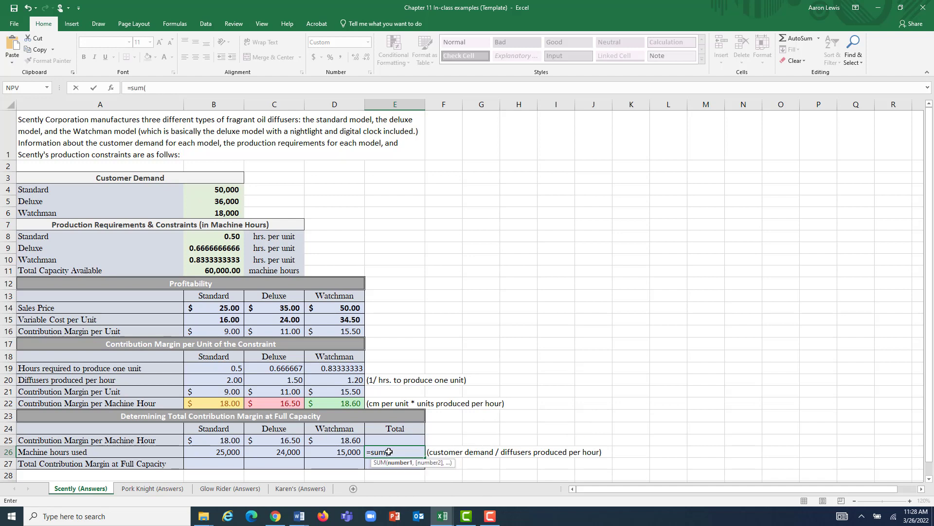
{"action": "left_click", "coordinate": [231, 453]}
{"action": "left_click_drag", "start_coordinate": [231, 453], "coordinate": [328, 453]}
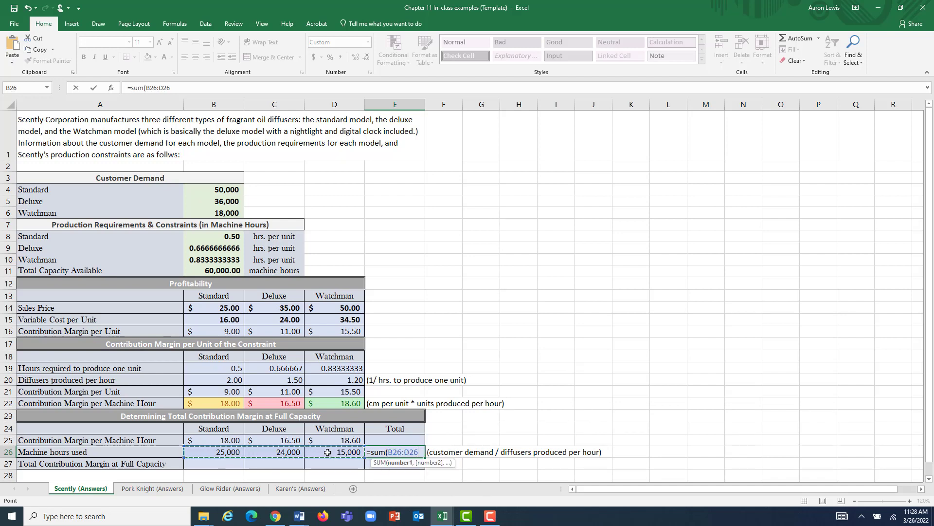
{"action": "type", "text": ")"}
{"action": "key", "text": "Return"}
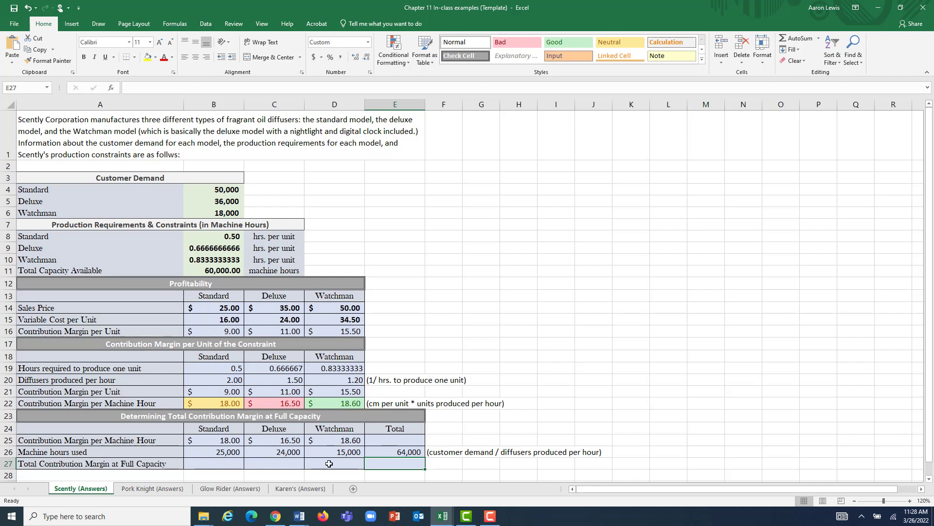
Replace the Deluxe machine hours used in C26 with 20,000 and check the total formula in E26
{"action": "left_click", "coordinate": [290, 453]}
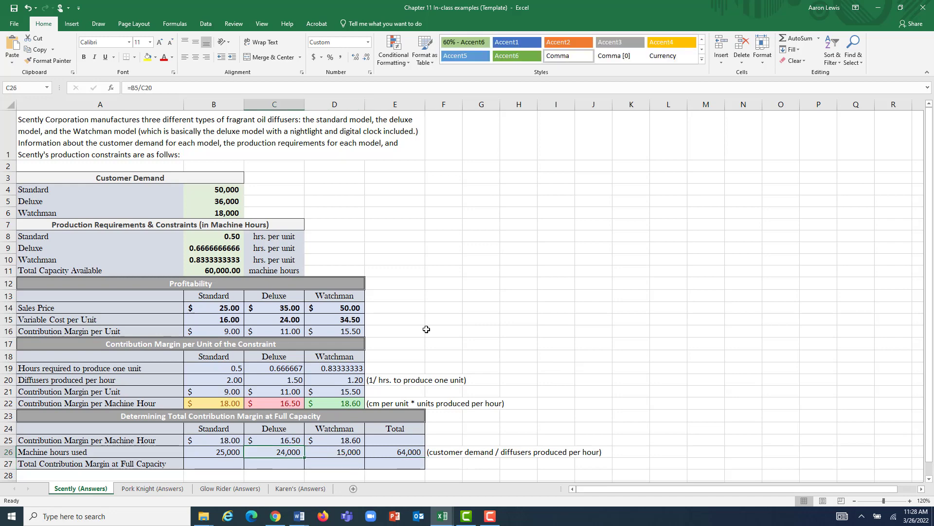
{"action": "type", "text": "20,0"}
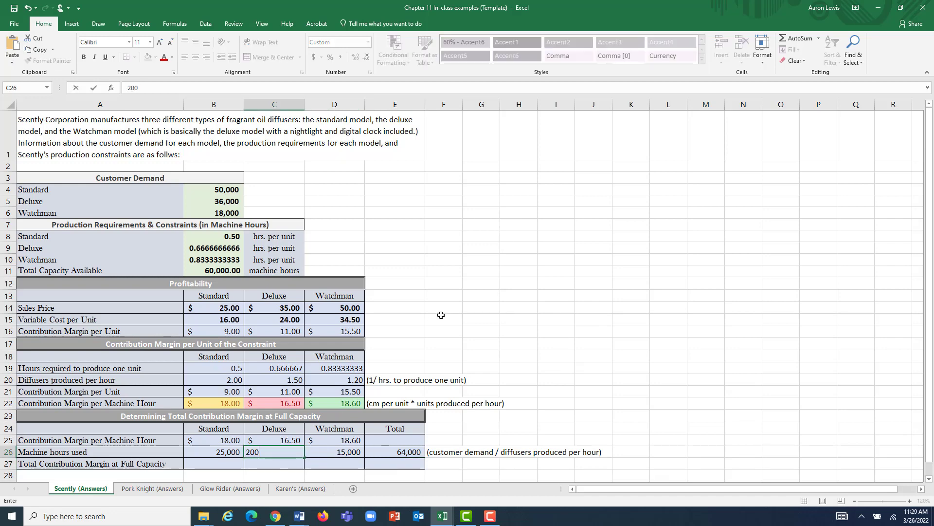
{"action": "type", "text": "00"}
{"action": "key", "text": "Return"}
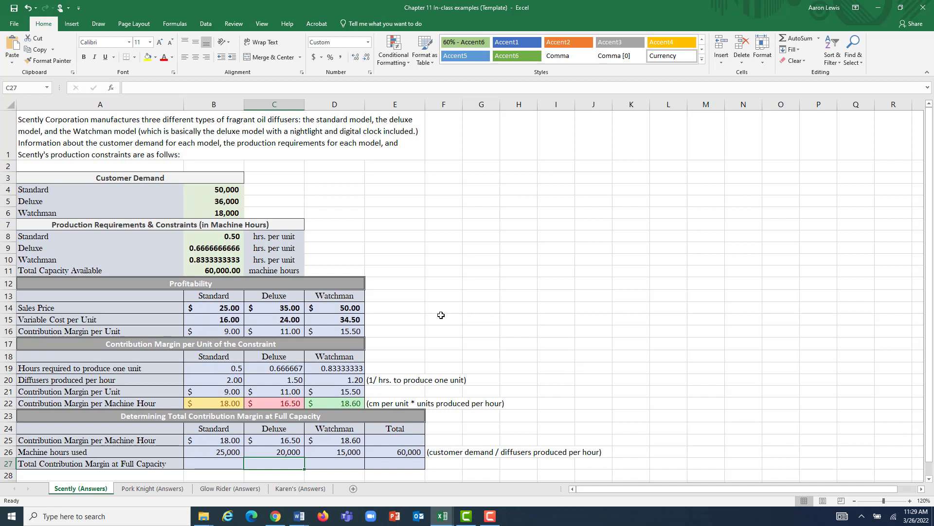
{"action": "left_click", "coordinate": [397, 451]}
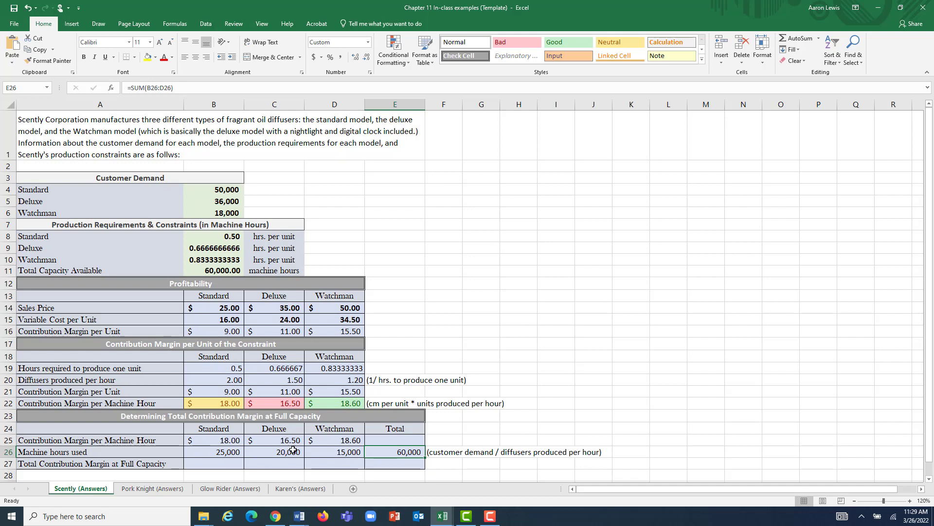
Add the note "(cm per machine hour * hours used)" in F27 beside the total contribution margin row
{"action": "left_click", "coordinate": [217, 463]}
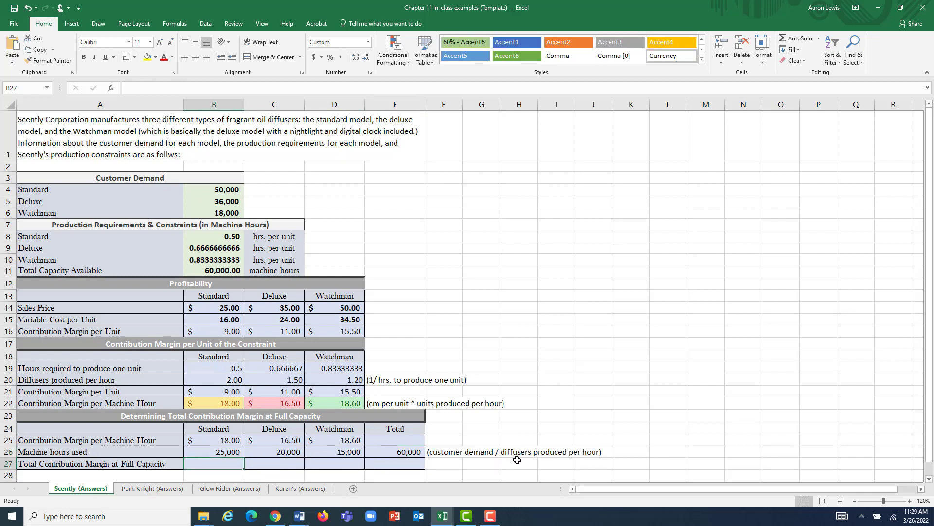
{"action": "left_click", "coordinate": [446, 463]}
{"action": "type", "text": "="}
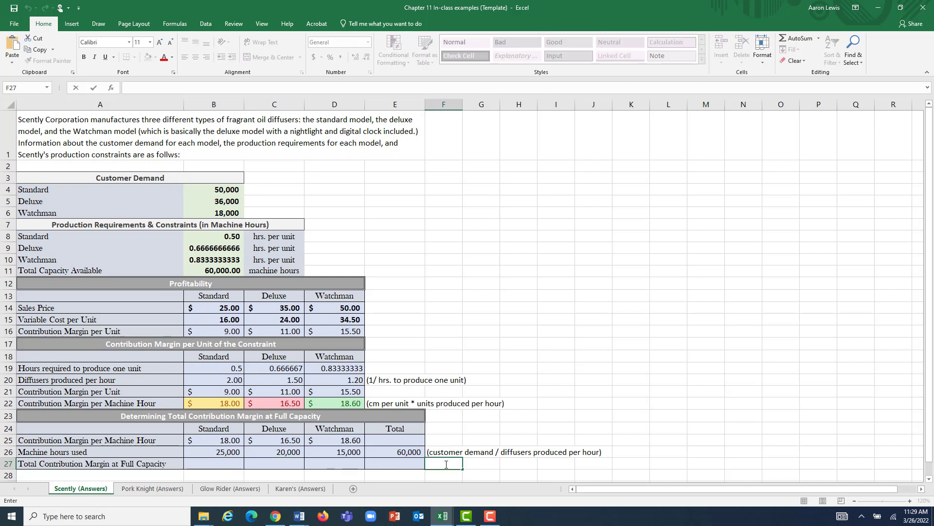
{"action": "type", "text": "(cm per h"}
{"action": "key", "text": "BackSpace"}
{"action": "type", "text": "machine hour"}
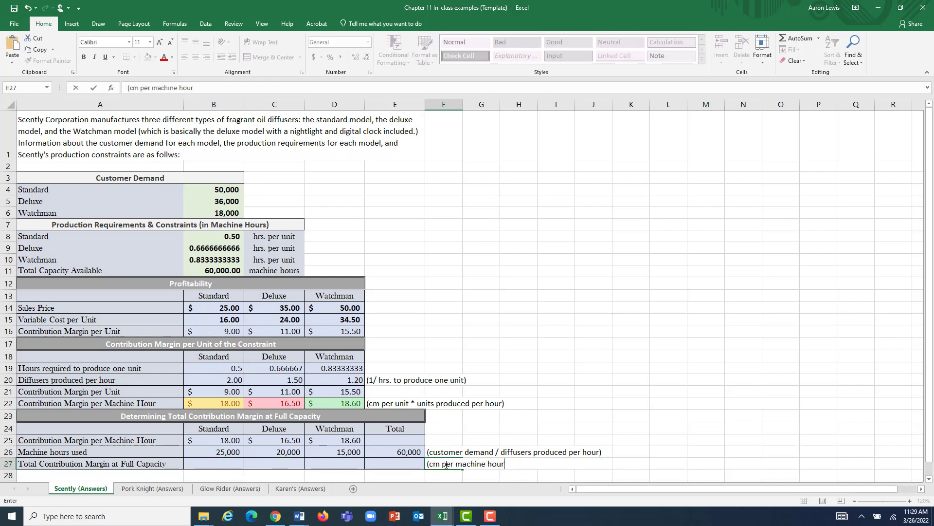
{"action": "type", "text": " * hours used)"}
{"action": "left_click", "coordinate": [219, 464]}
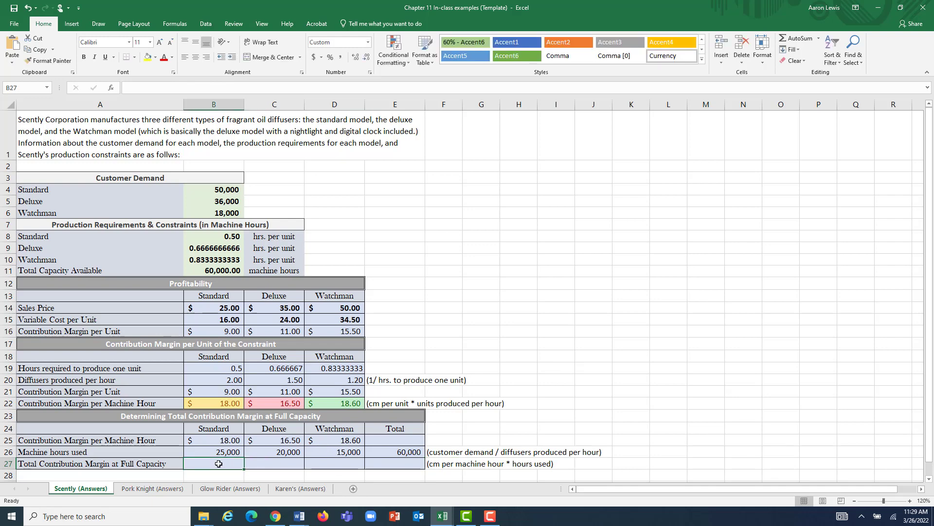
Calculate the Standard model's total contribution margin at full capacity in B27 with the formula =B25*B26
{"action": "type", "text": "="}
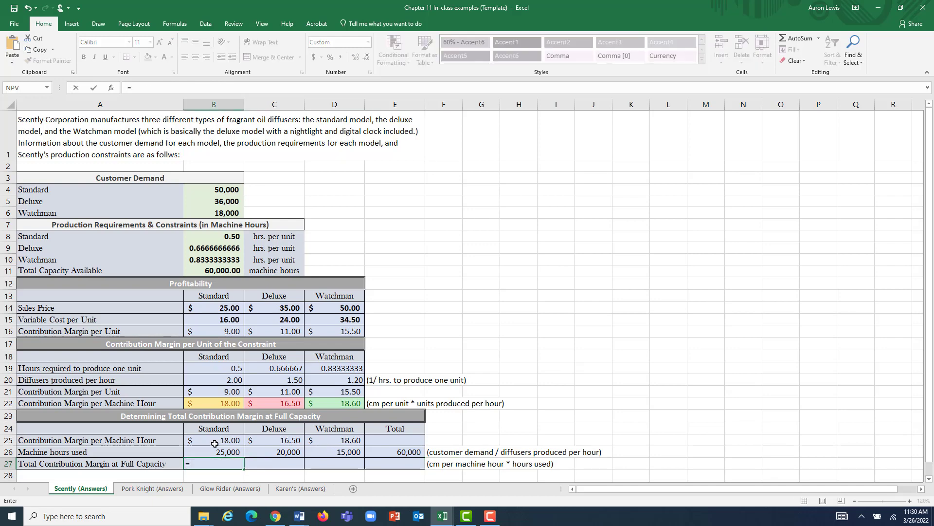
{"action": "left_click", "coordinate": [213, 439]}
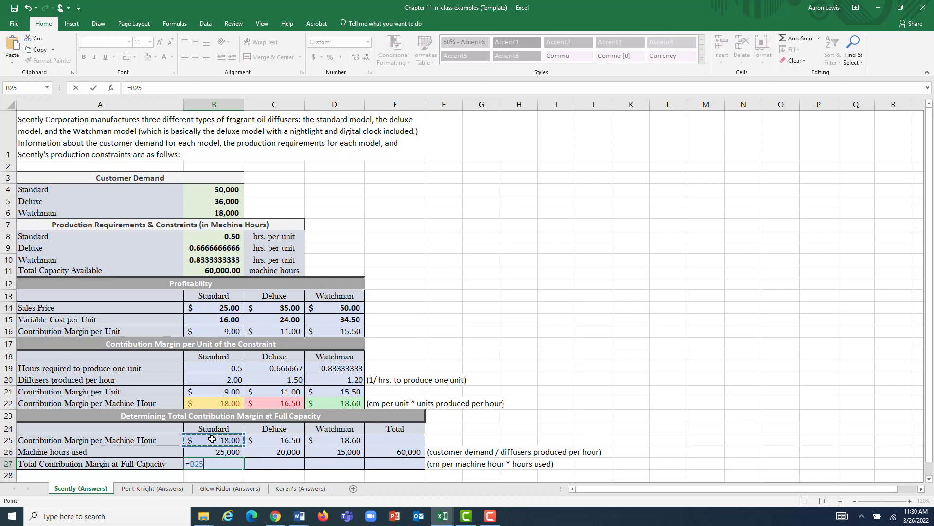
{"action": "type", "text": "*"}
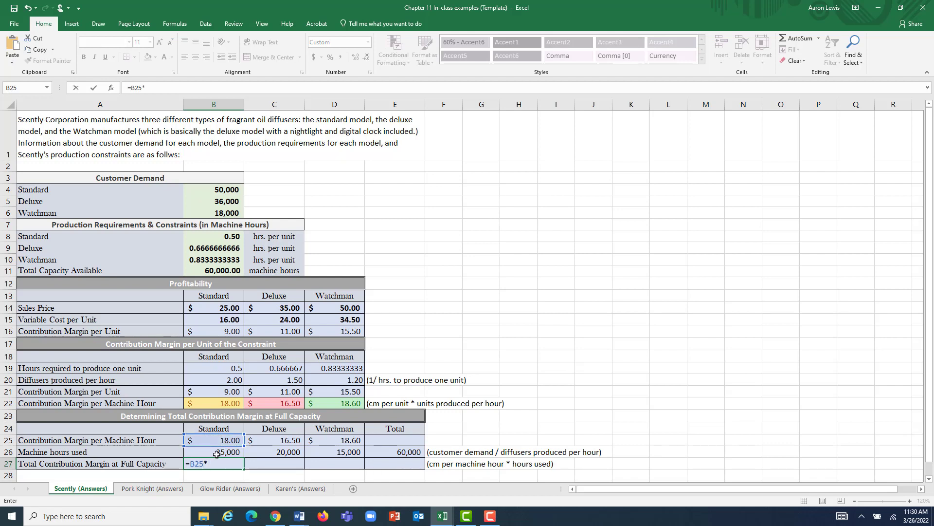
{"action": "left_click", "coordinate": [214, 452]}
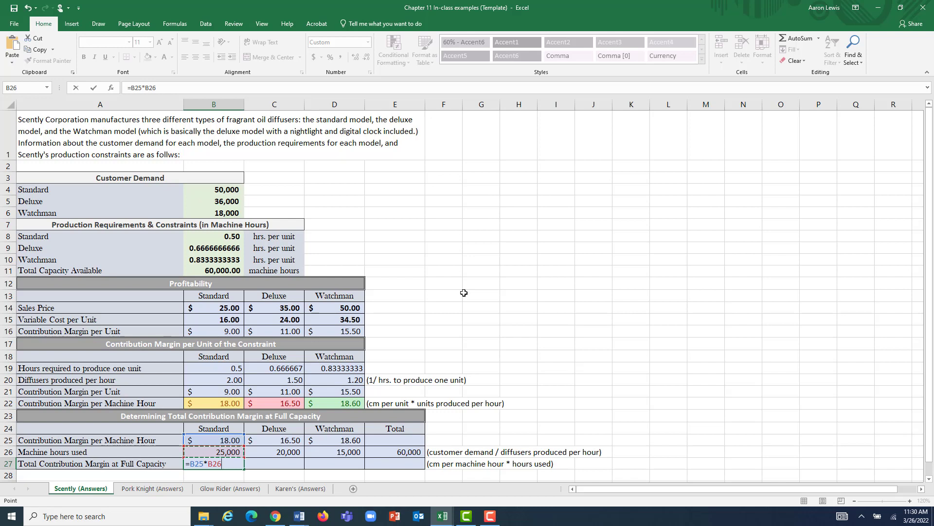
{"action": "key", "text": "Return"}
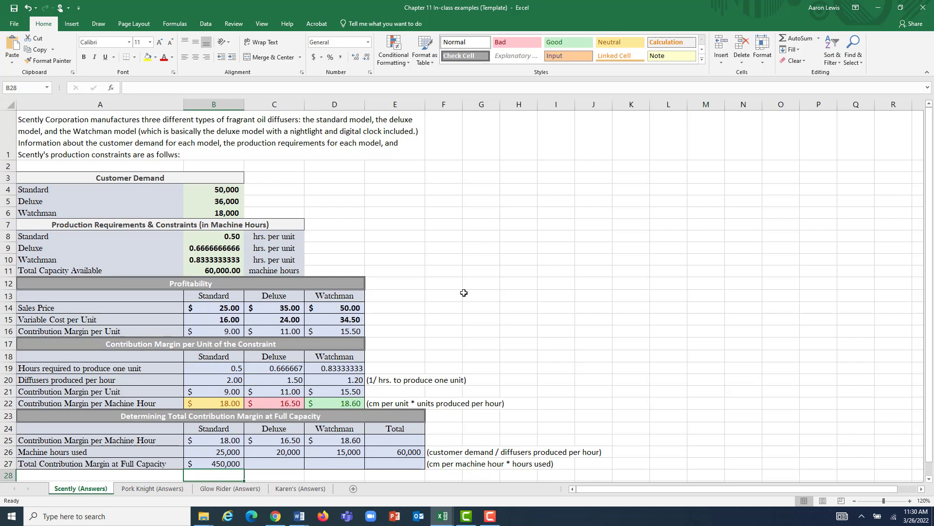
Calculate the Deluxe model's total contribution margin at full capacity in C27 with the formula =C25*C26
{"action": "left_click", "coordinate": [278, 466]}
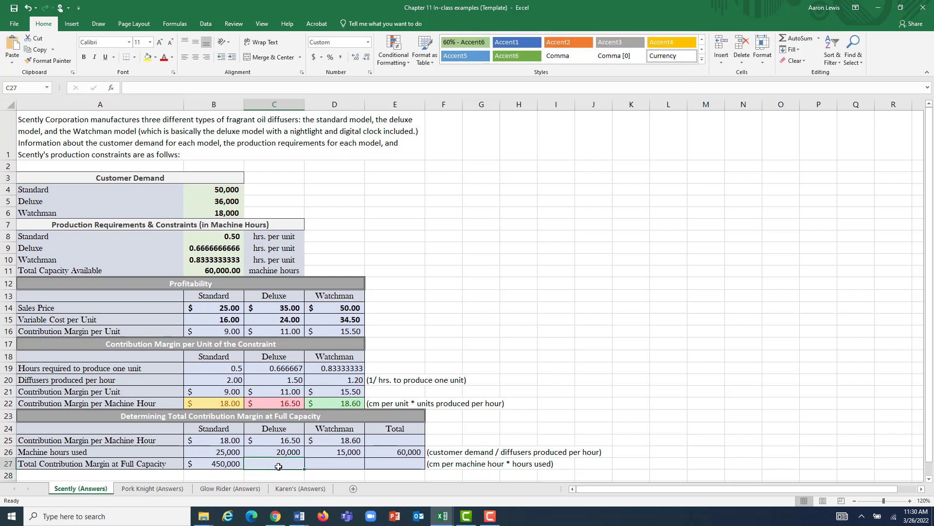
{"action": "type", "text": "="}
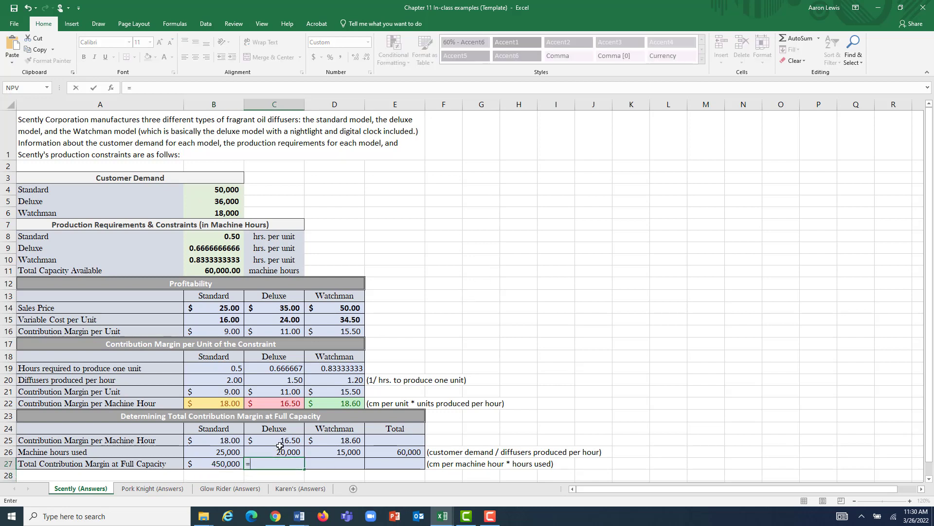
{"action": "left_click", "coordinate": [279, 445]}
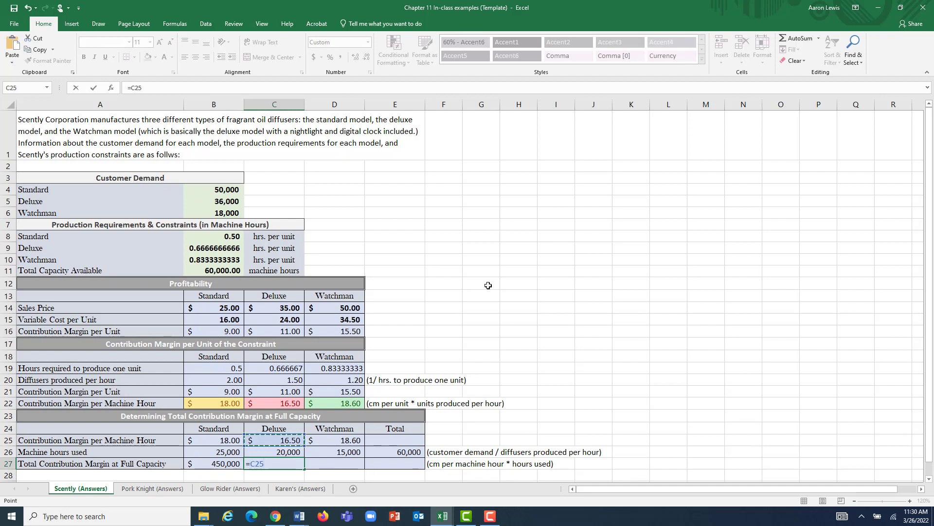
{"action": "type", "text": "*"}
{"action": "left_click", "coordinate": [269, 453]}
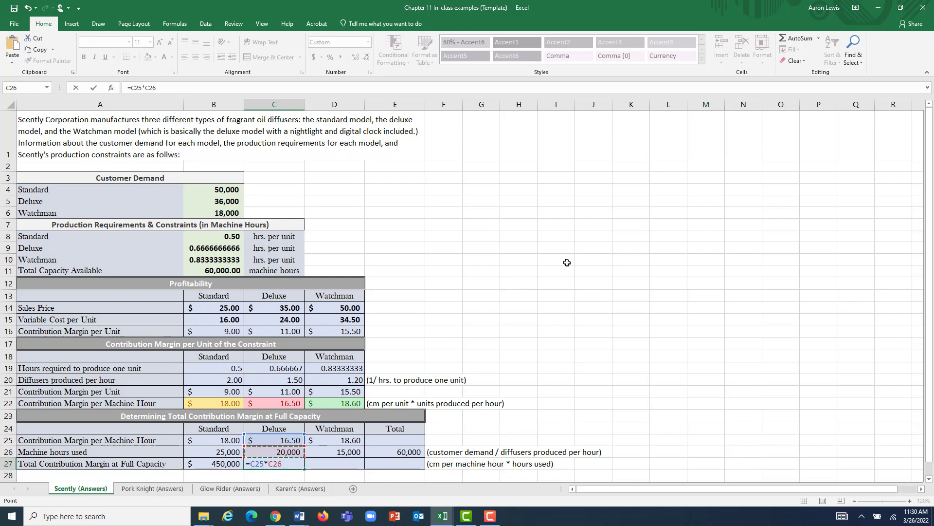
{"action": "key", "text": "Return"}
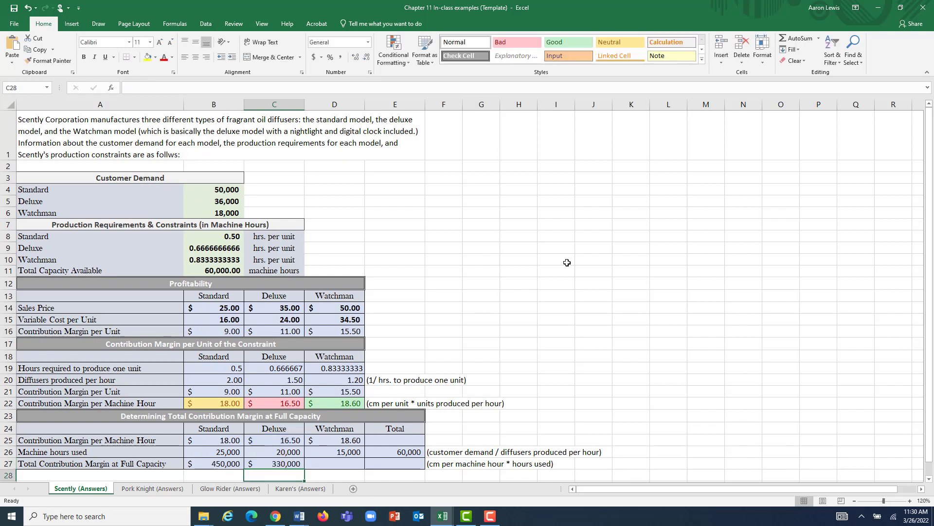
Calculate the Watchman model's total contribution margin at full capacity in D27 with the formula =D25*D26
{"action": "left_click", "coordinate": [332, 464]}
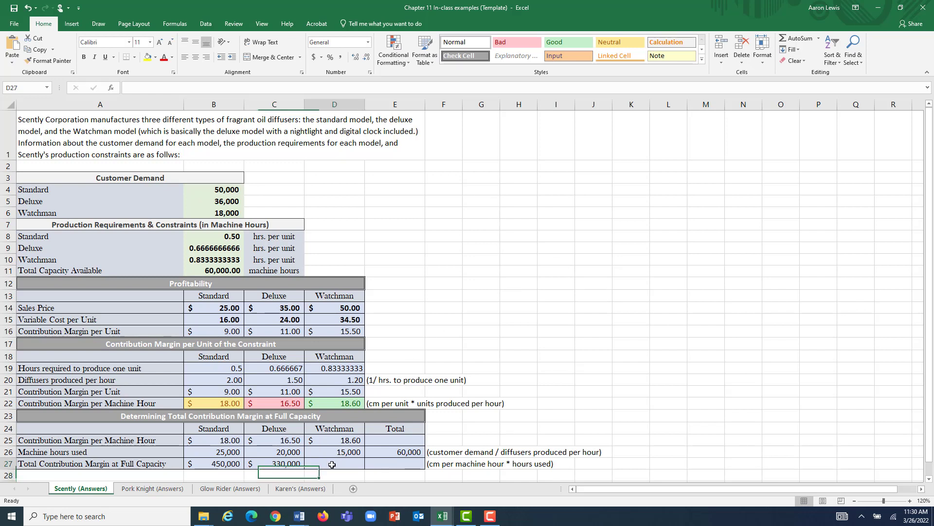
{"action": "type", "text": "="}
{"action": "left_click", "coordinate": [336, 442]}
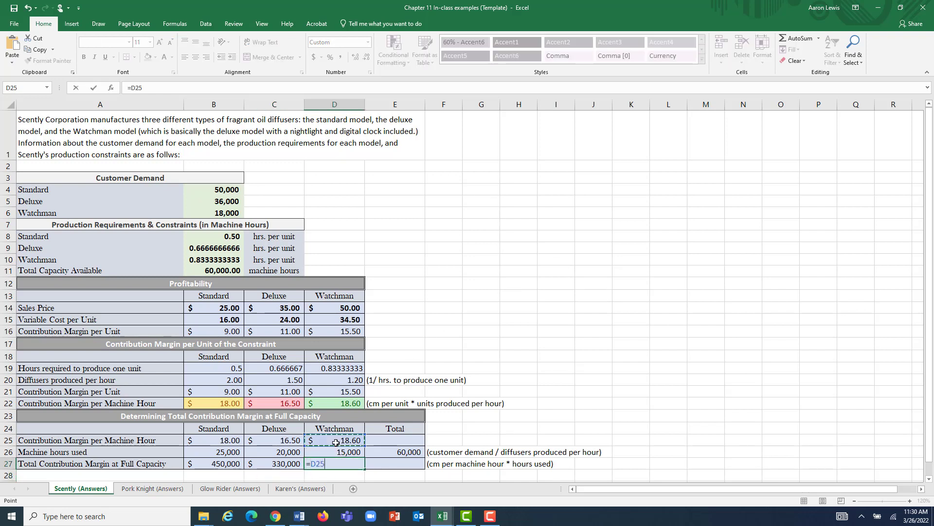
{"action": "type", "text": "*"}
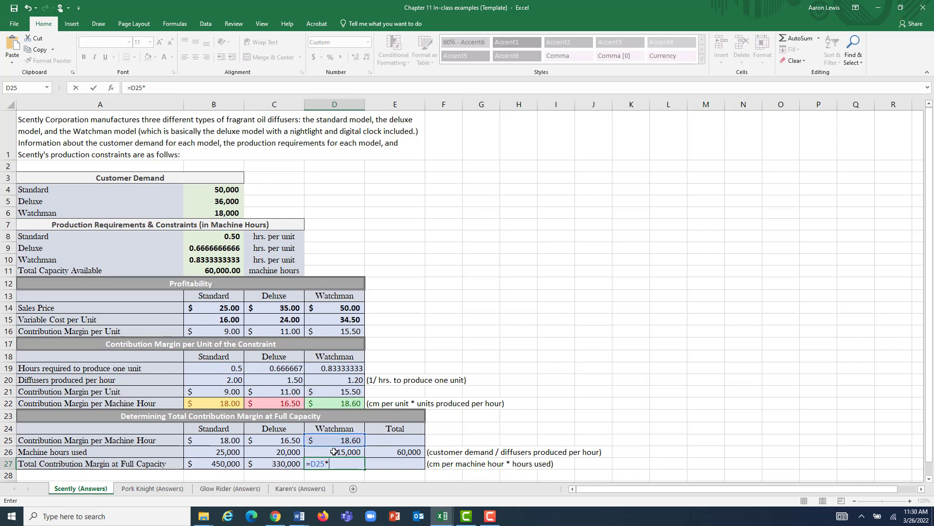
{"action": "left_click", "coordinate": [334, 452]}
{"action": "key", "text": "Return"}
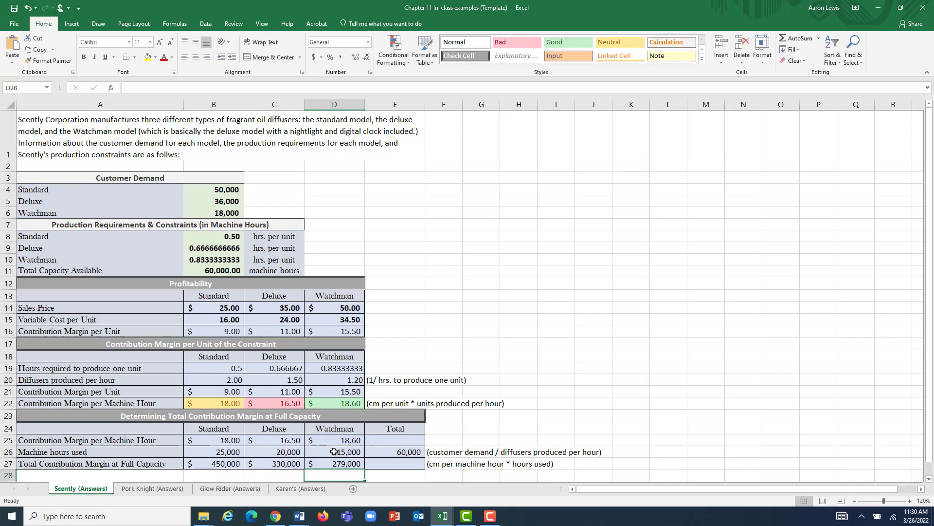
Total the contribution margin at full capacity for all three models in E27 with =SUM(B27:D27)
{"action": "left_click", "coordinate": [390, 463]}
{"action": "type", "text": "="}
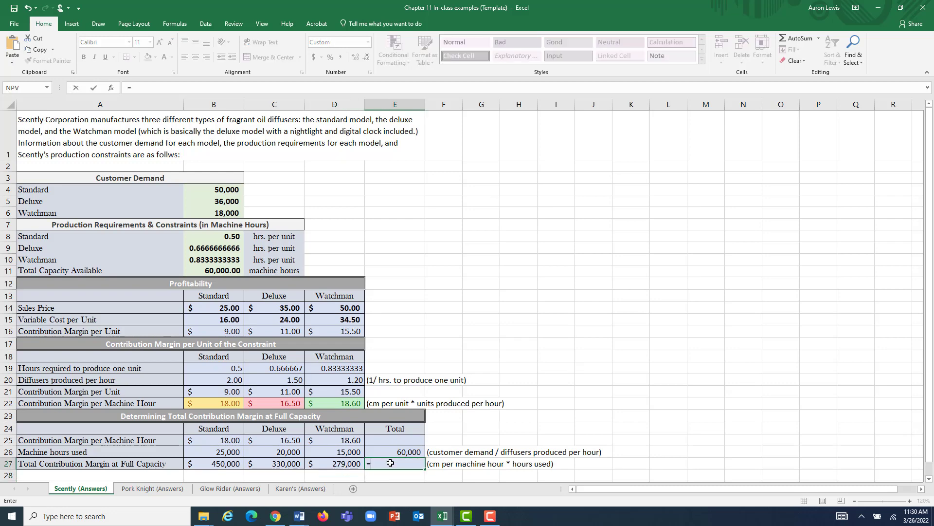
{"action": "type", "text": "sum("}
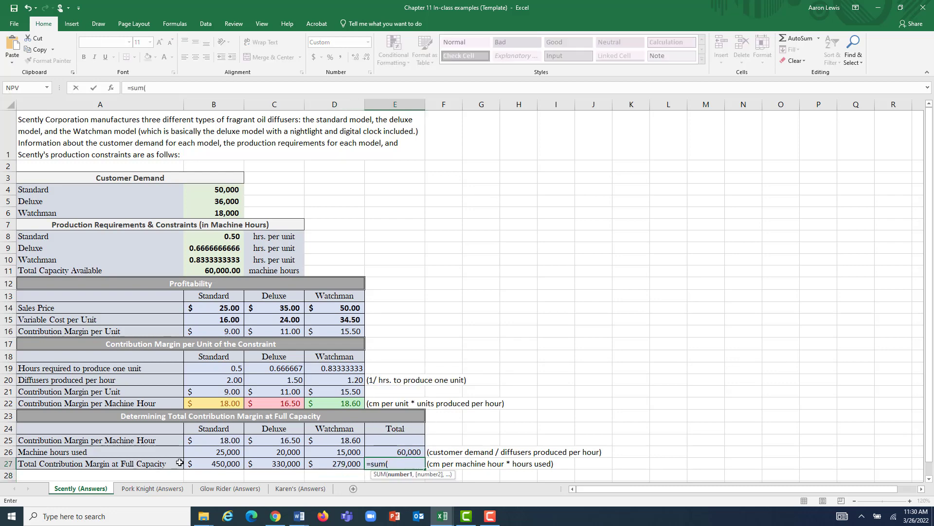
{"action": "left_click_drag", "start_coordinate": [210, 462], "coordinate": [316, 462]}
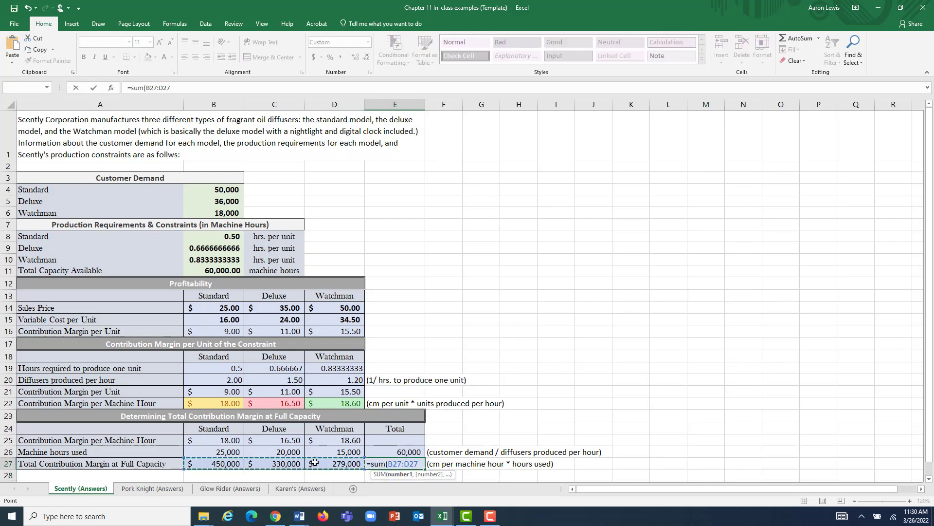
{"action": "type", "text": ")"}
{"action": "key", "text": "Return"}
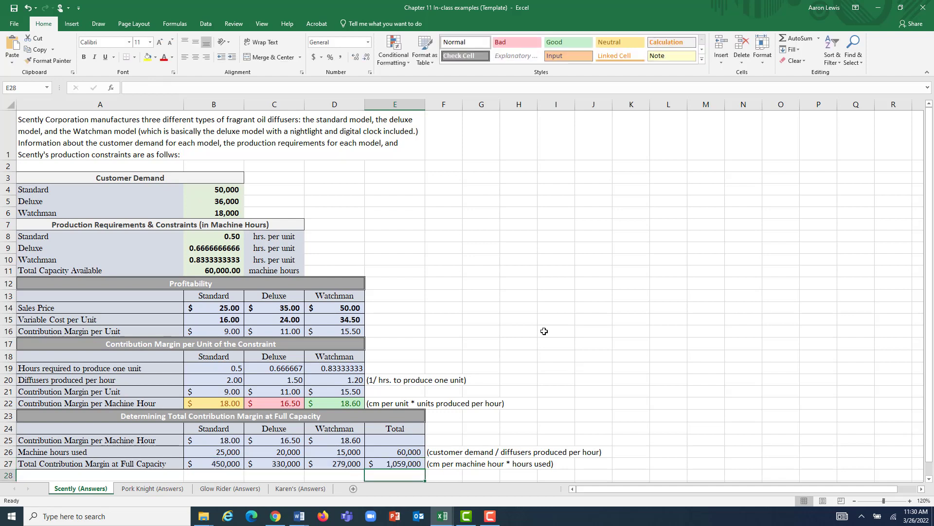